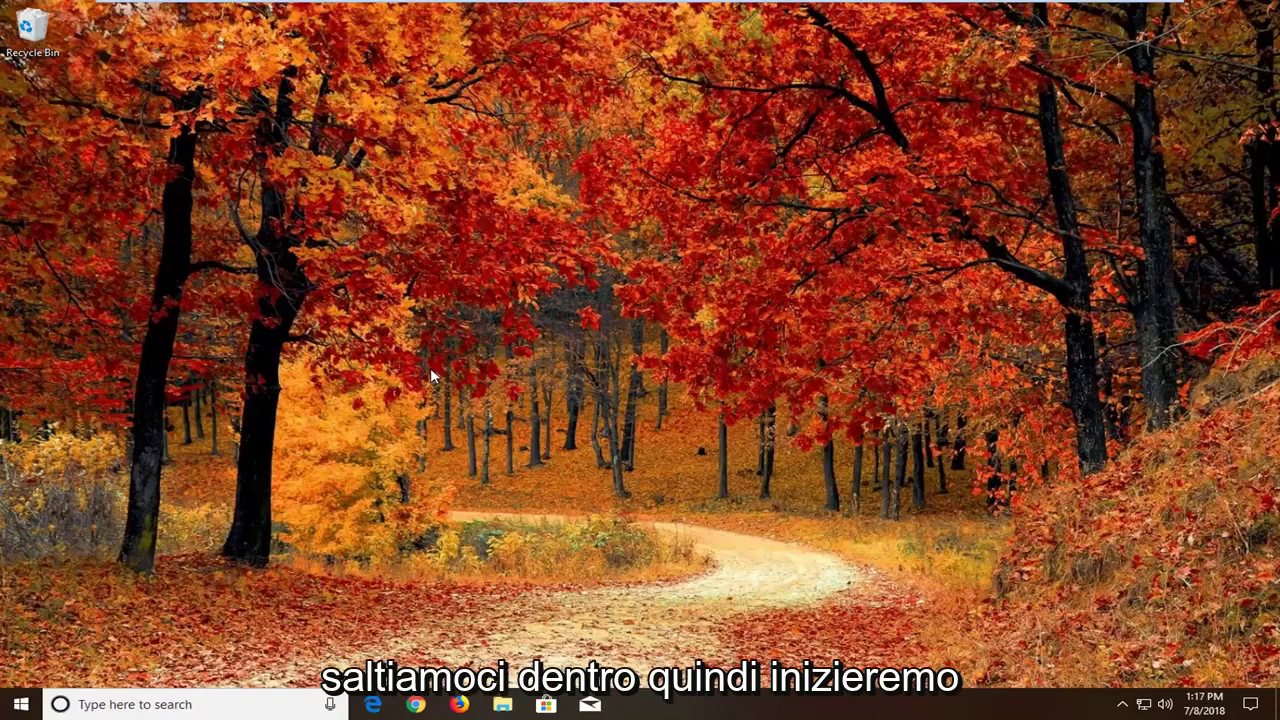
# Search the system for "services" and open the Services desktop app.
pyautogui.click(14, 704)
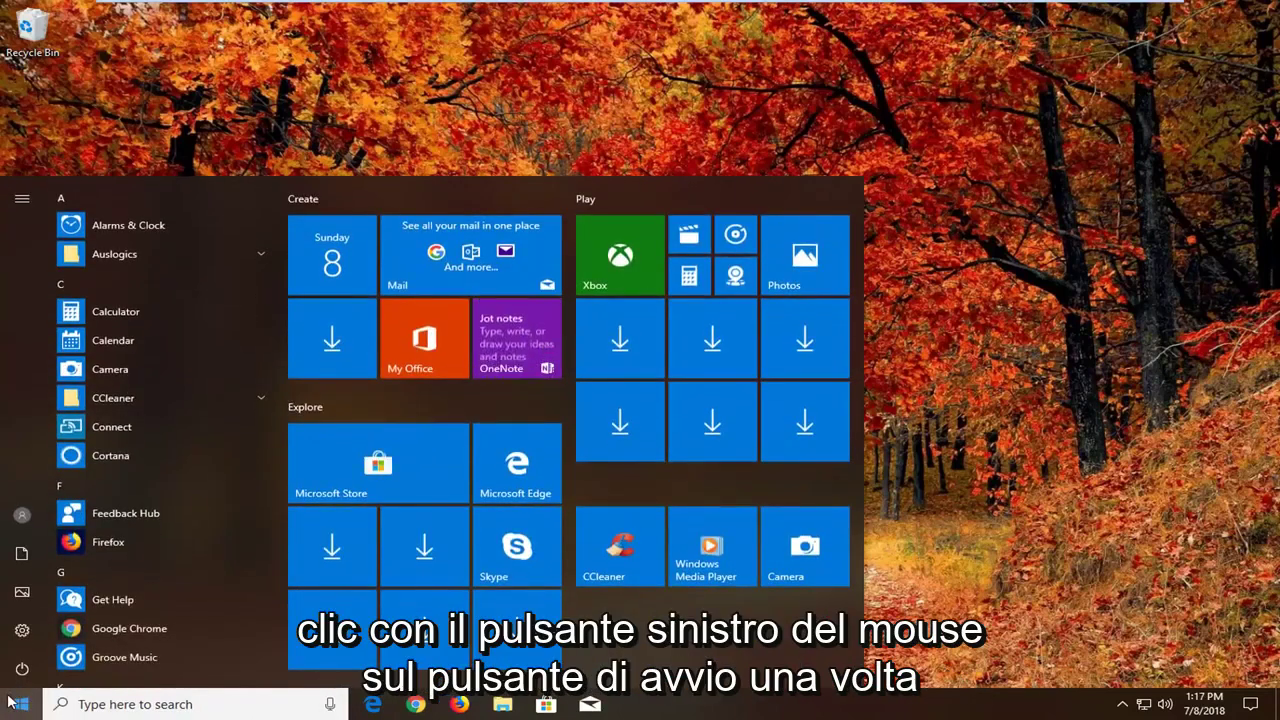
pyautogui.write('services')
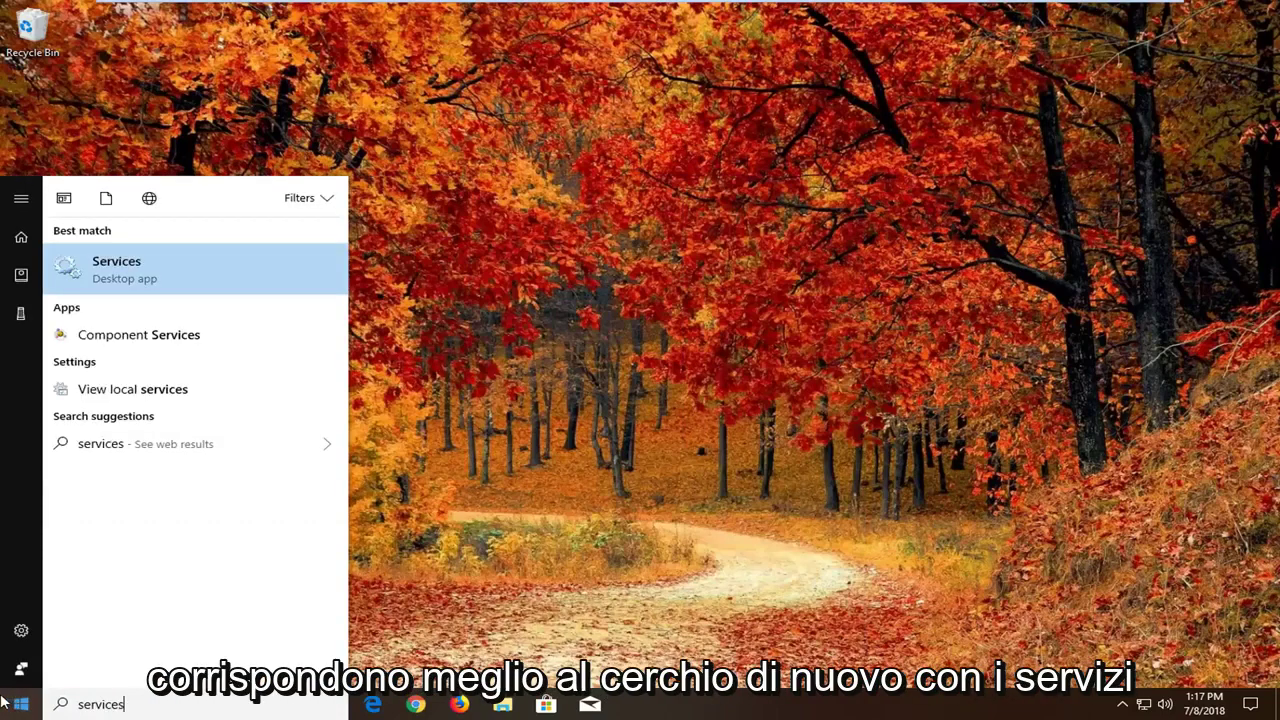
pyautogui.click(120, 278)
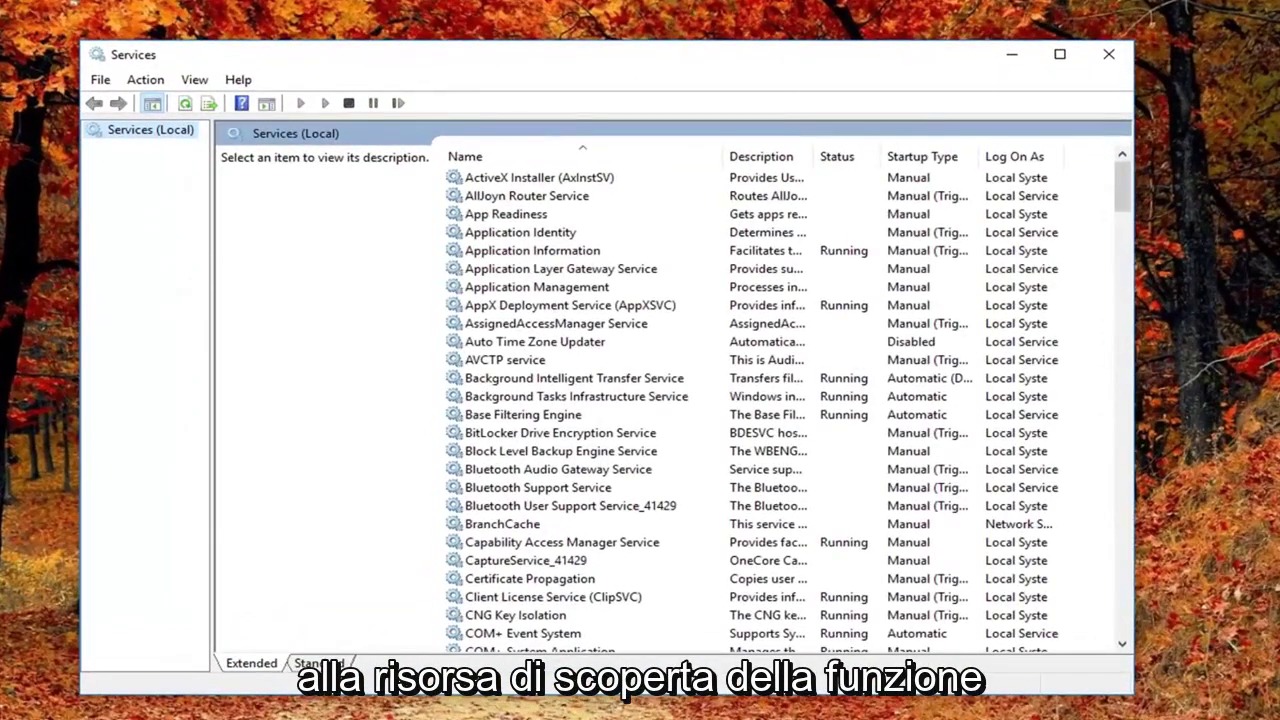
# Find the Function Discovery Resource Publication service in the local services and open its properties.
pyautogui.click(578, 416)
pyautogui.scroll(-10, 571, 449)
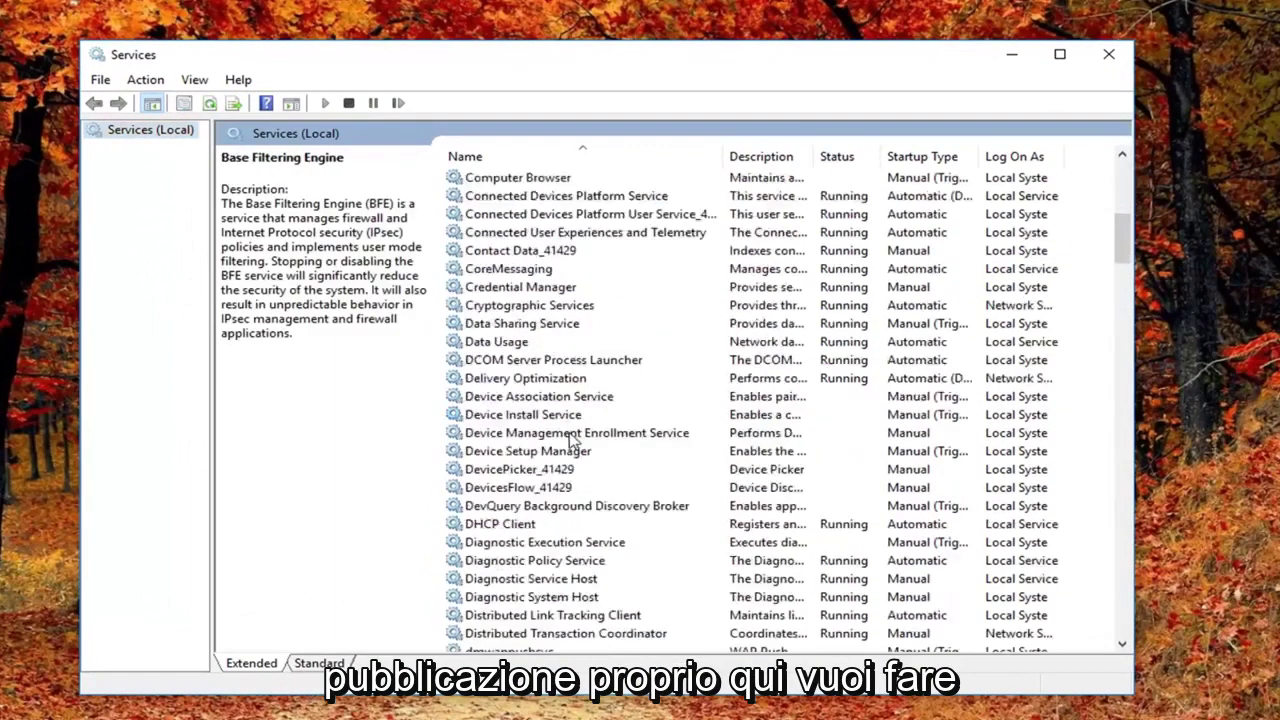
pyautogui.scroll(-7, 532, 484)
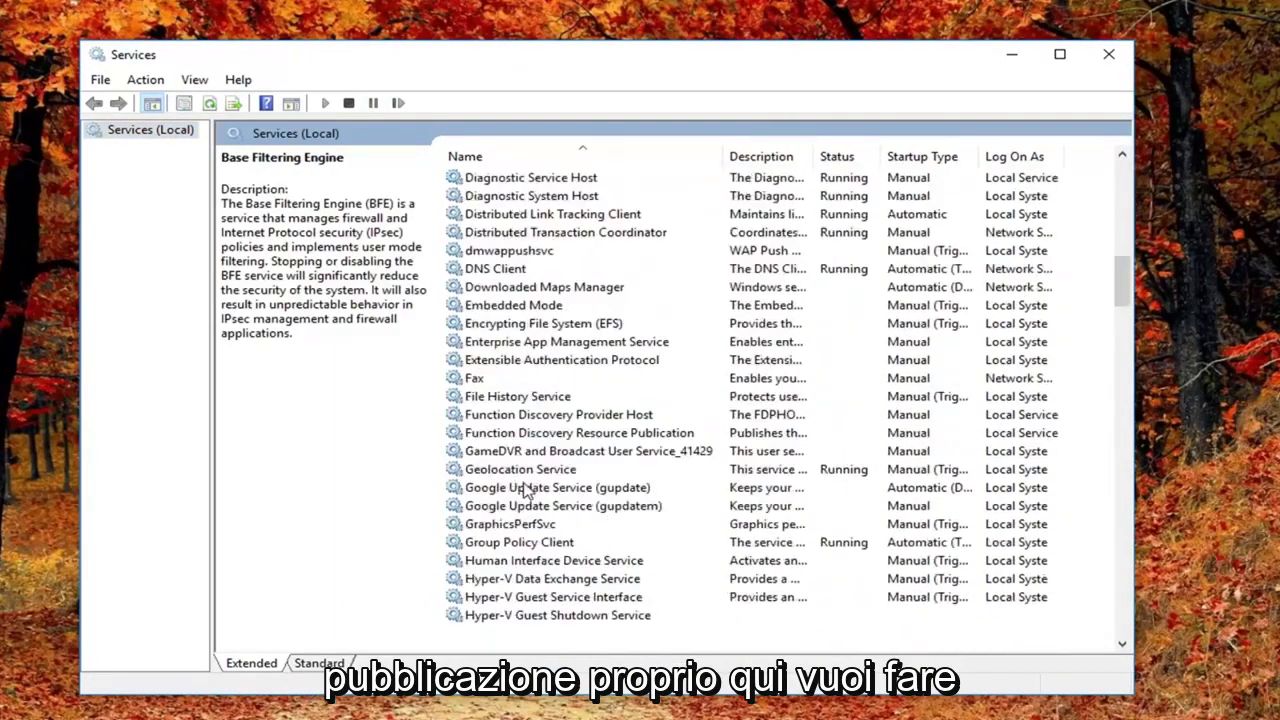
pyautogui.click(493, 435)
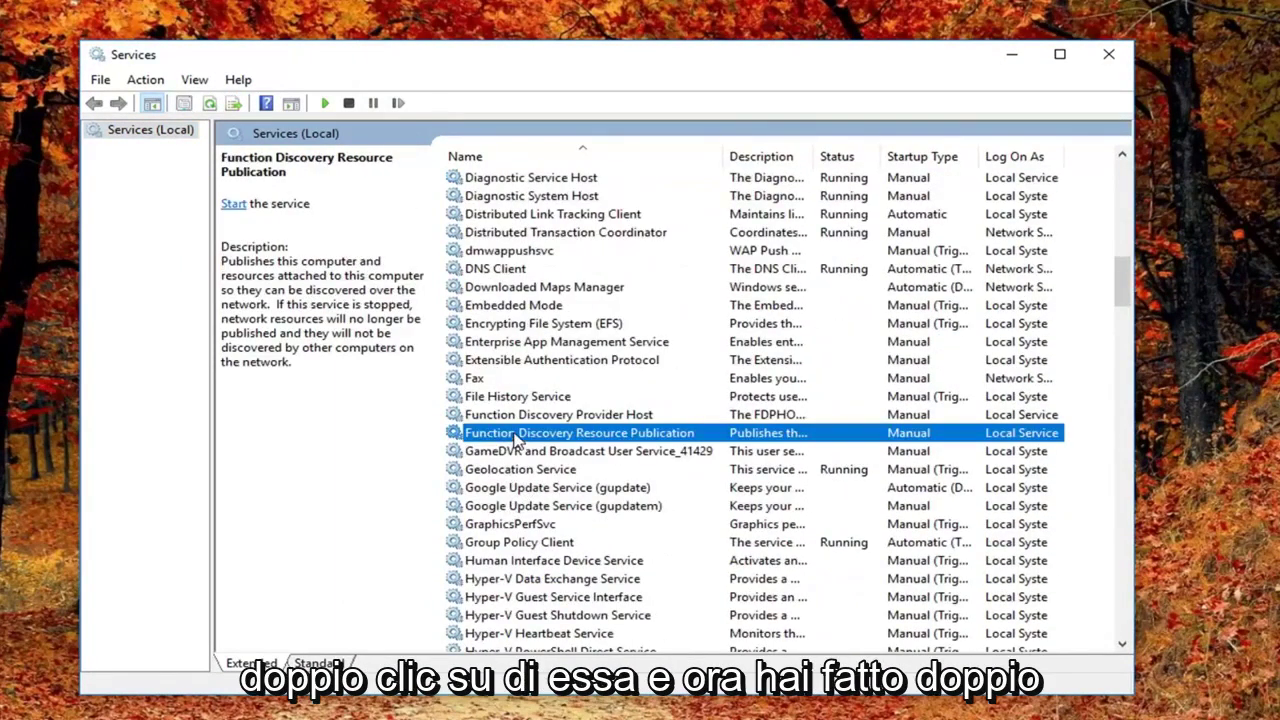
pyautogui.doubleClick(515, 436)
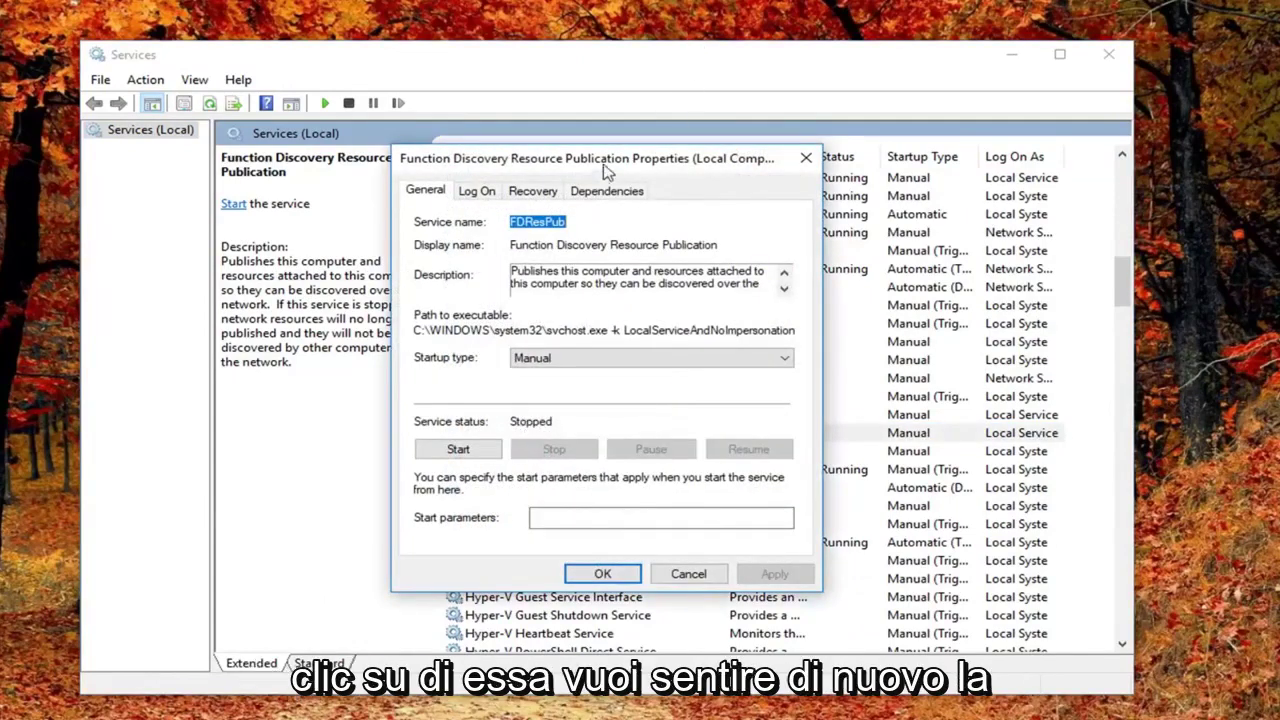
# Set the Function Discovery Resource Publication startup type to Automatic (Delayed Start), then apply and accept the change.
pyautogui.moveTo(605, 172); pyautogui.dragTo(745, 158)
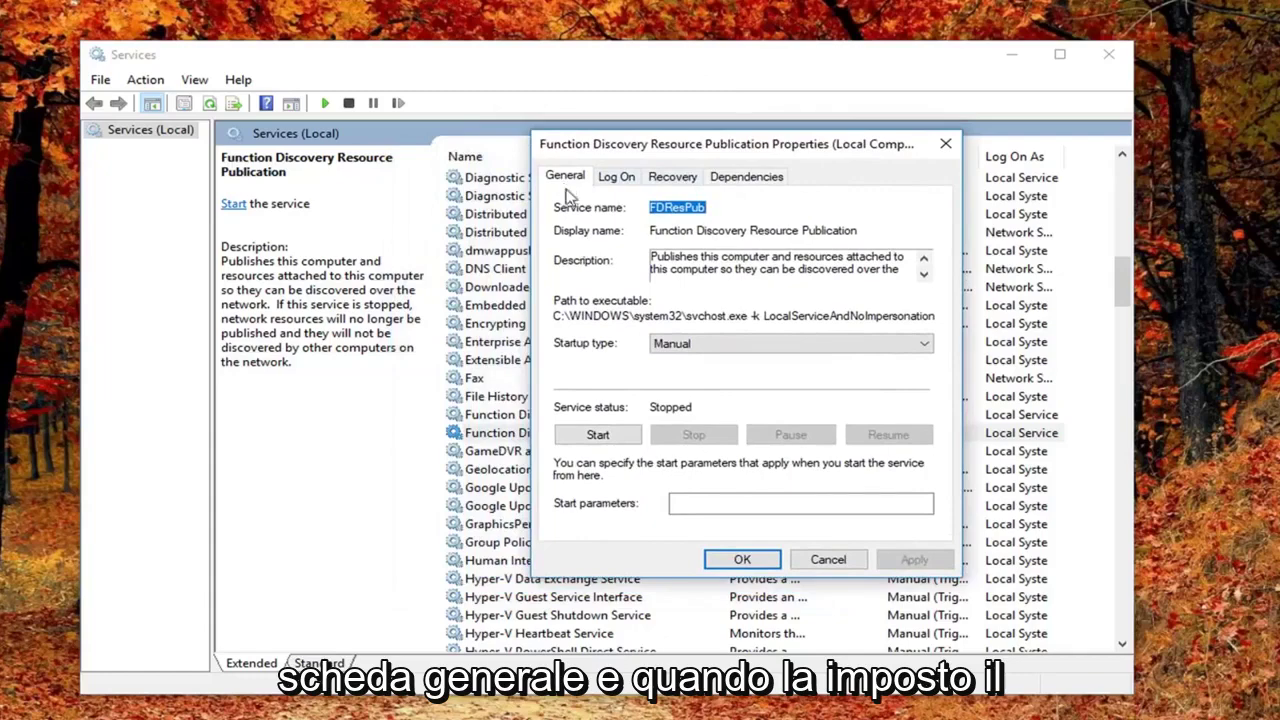
pyautogui.click(714, 346)
pyautogui.click(693, 363)
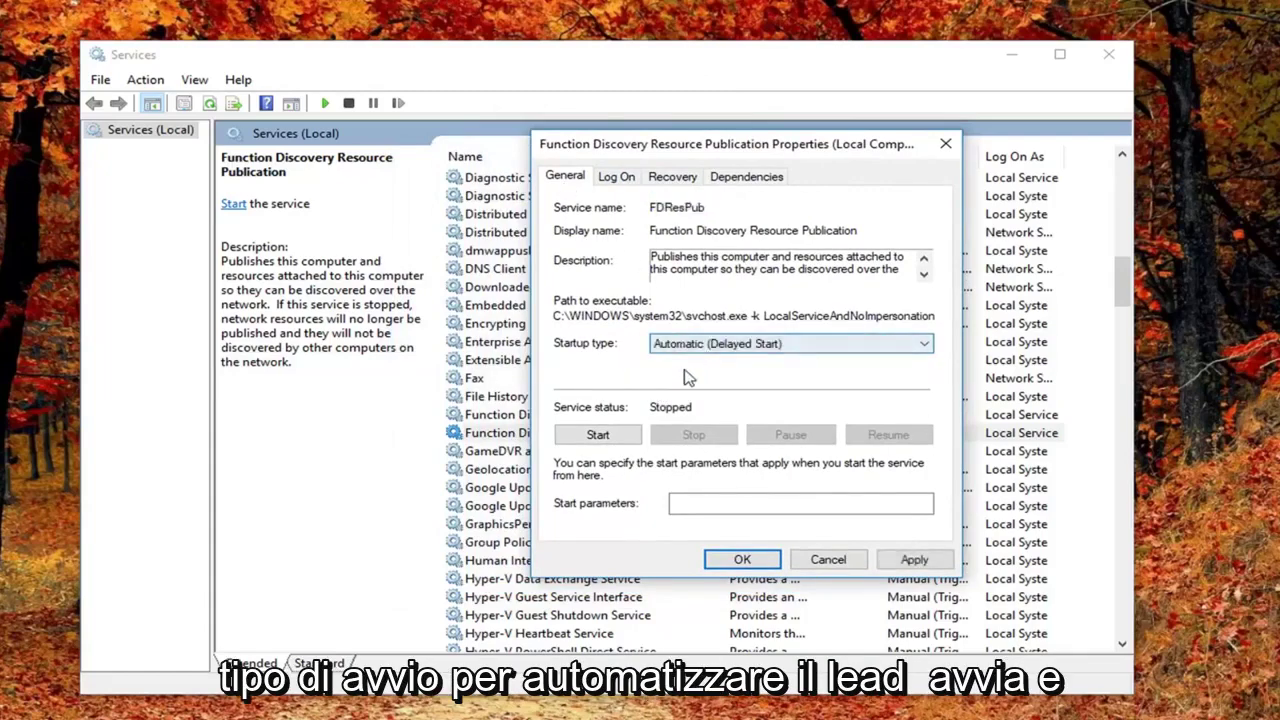
pyautogui.click(914, 559)
pyautogui.click(742, 559)
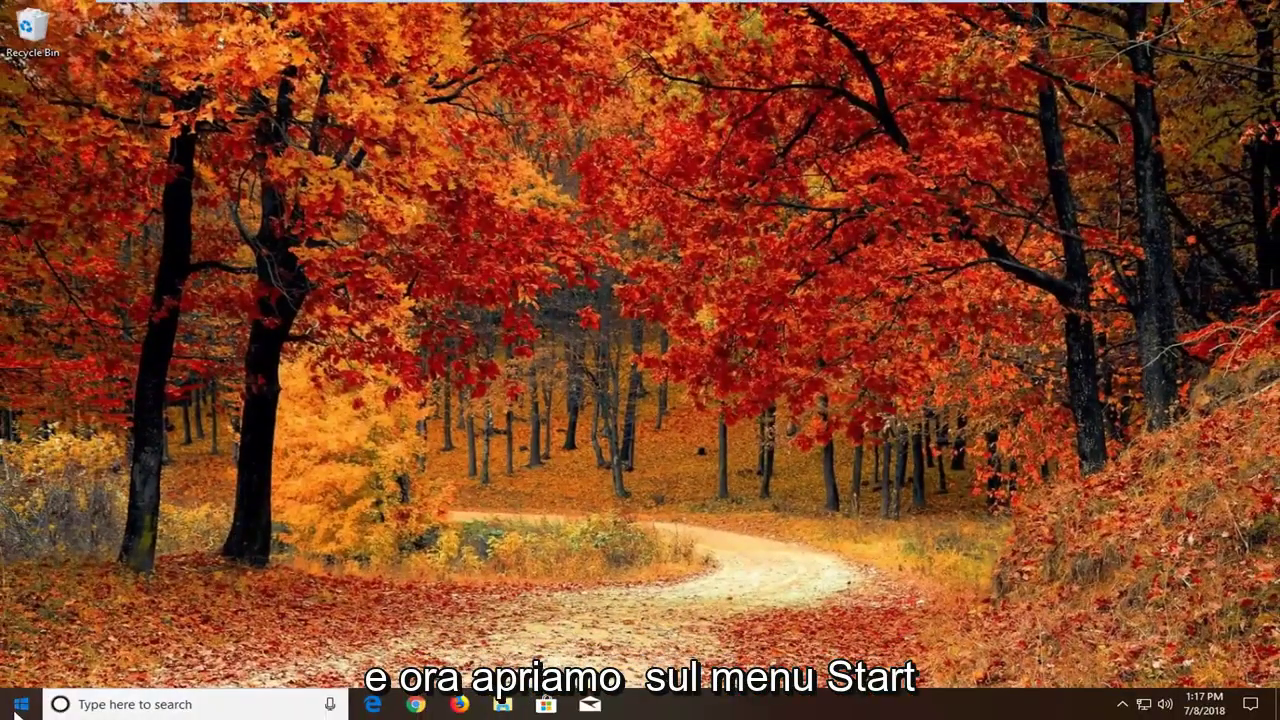
# Search the system for "windows update" and open the Windows Update settings.
pyautogui.click(20, 704)
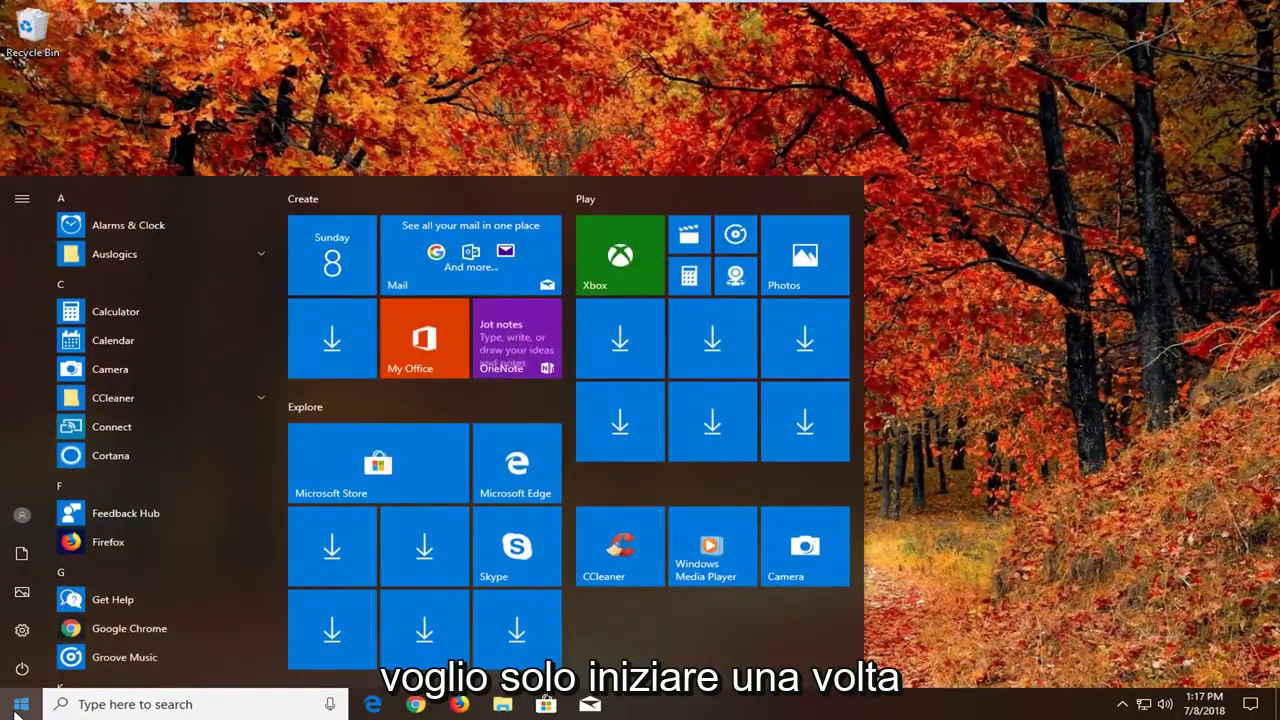
pyautogui.write('windows u')
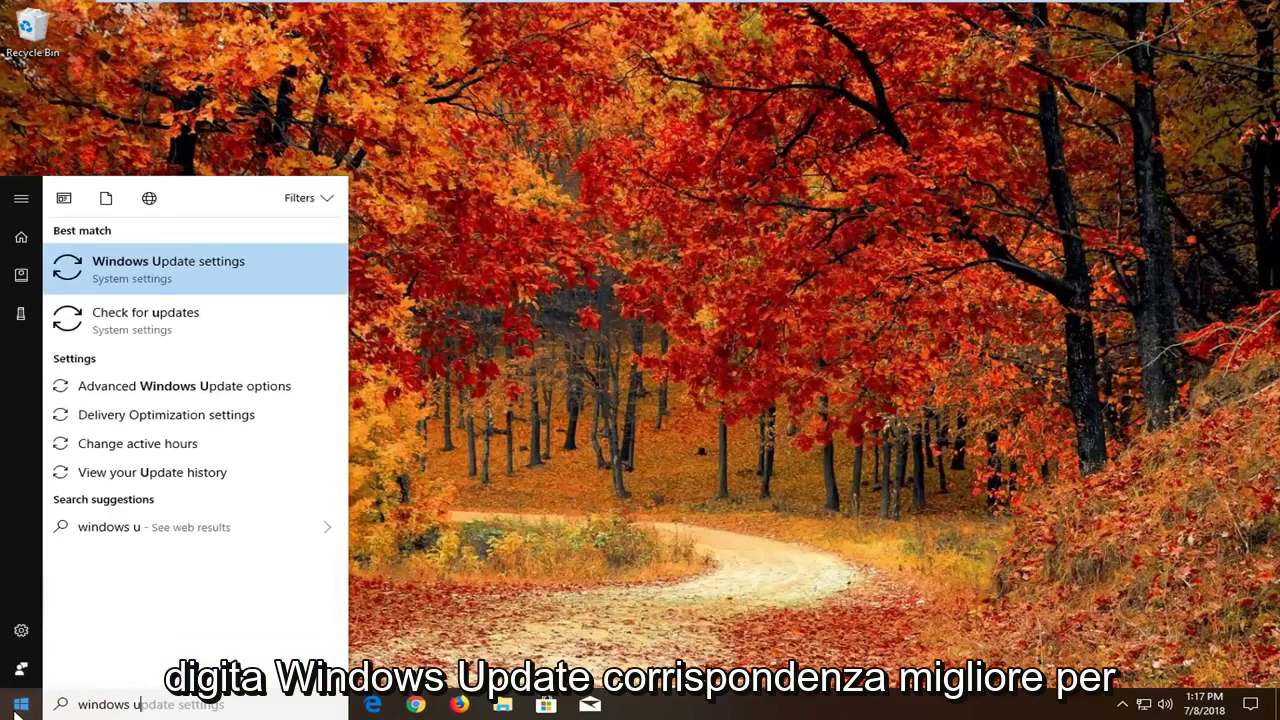
pyautogui.write('pdate')
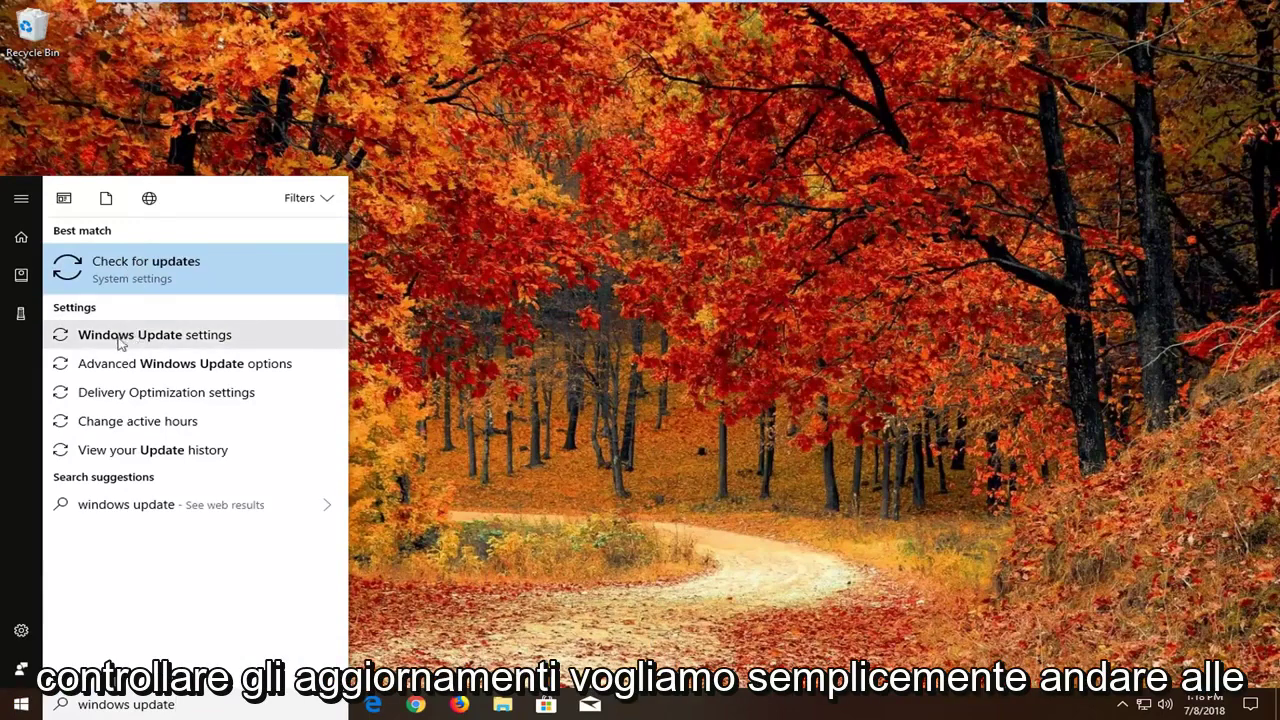
pyautogui.click(160, 336)
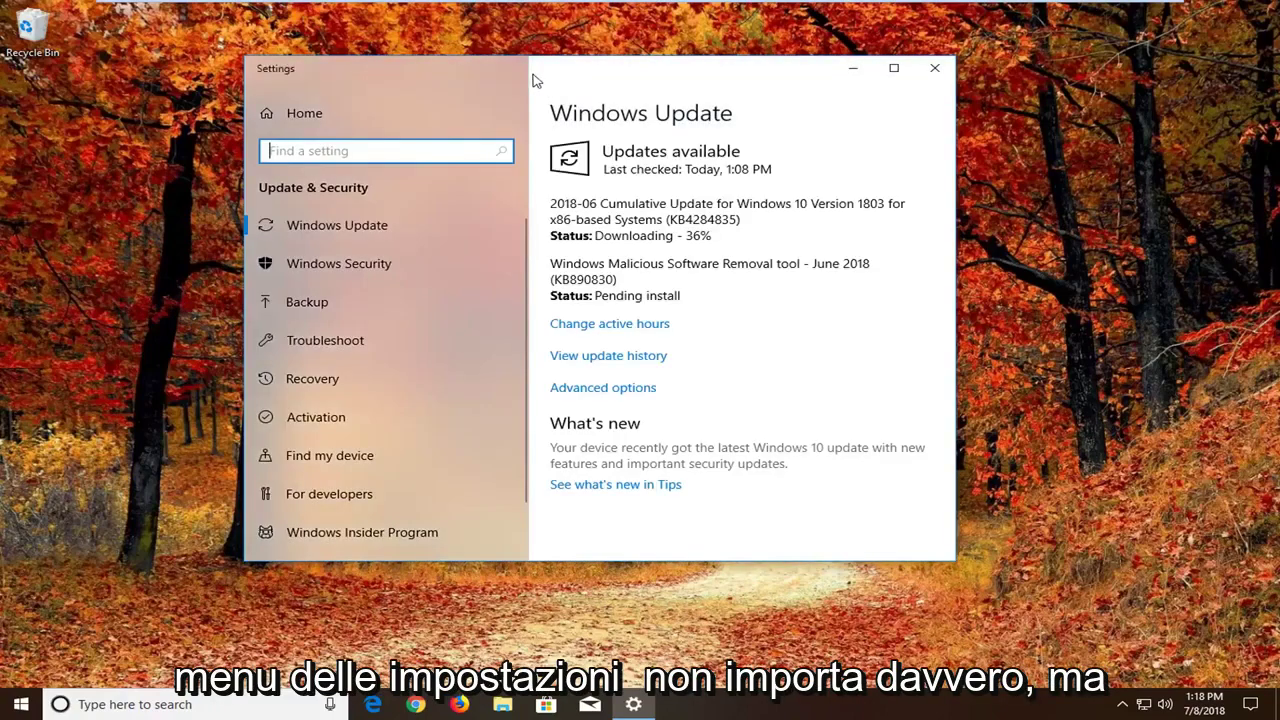
pyautogui.moveTo(533, 80); pyautogui.dragTo(640, 99)
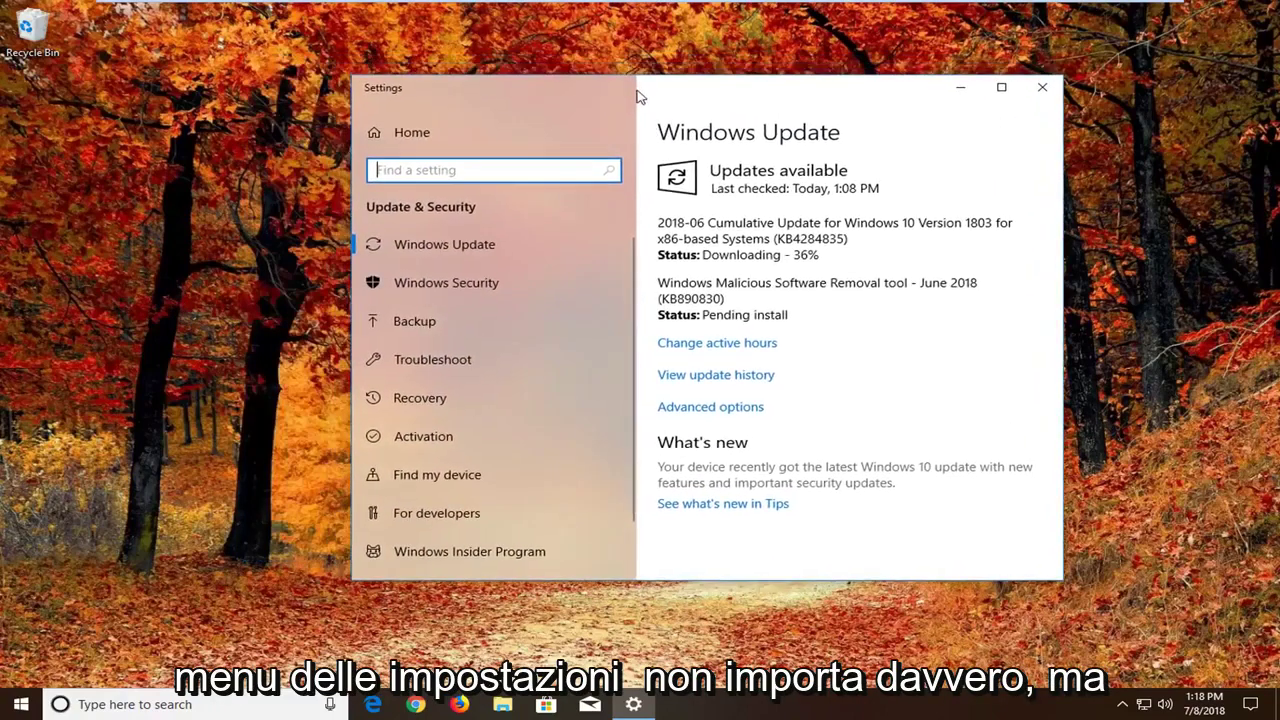
# Turn off downloads from other PCs in the Delivery Optimization advanced update options and close Settings.
pyautogui.click(712, 409)
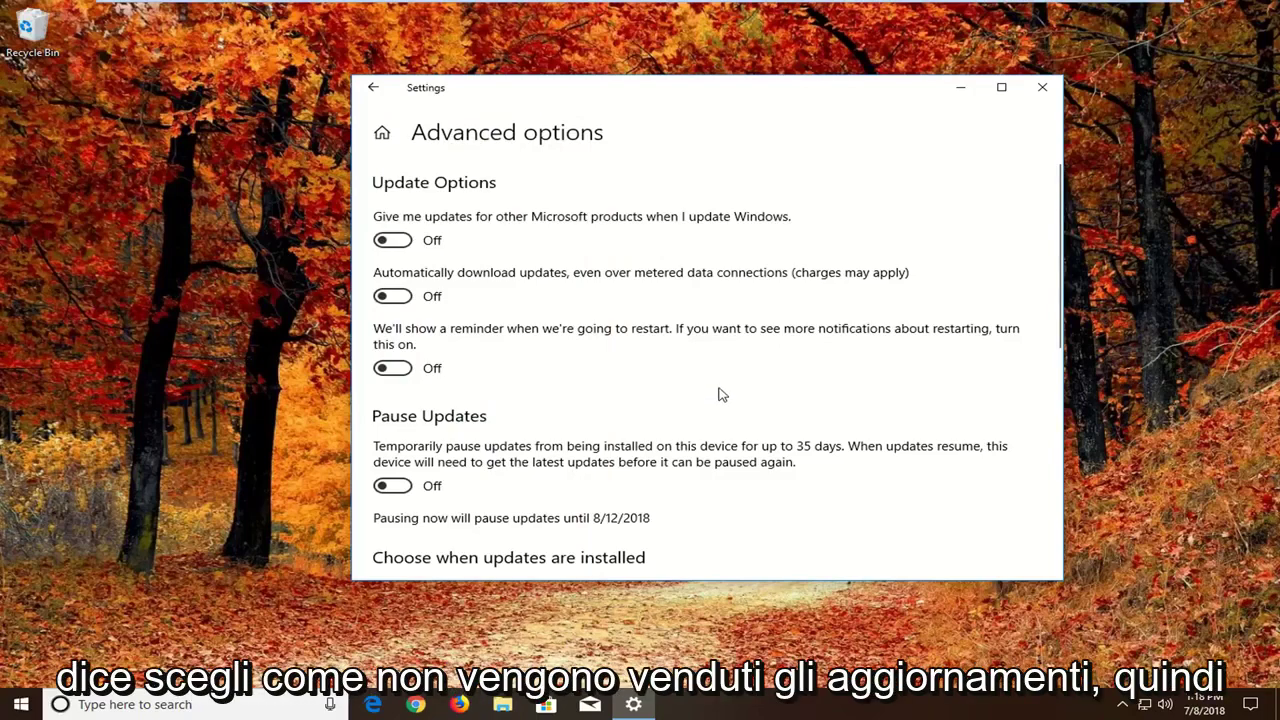
pyautogui.scroll(-5, 725, 396)
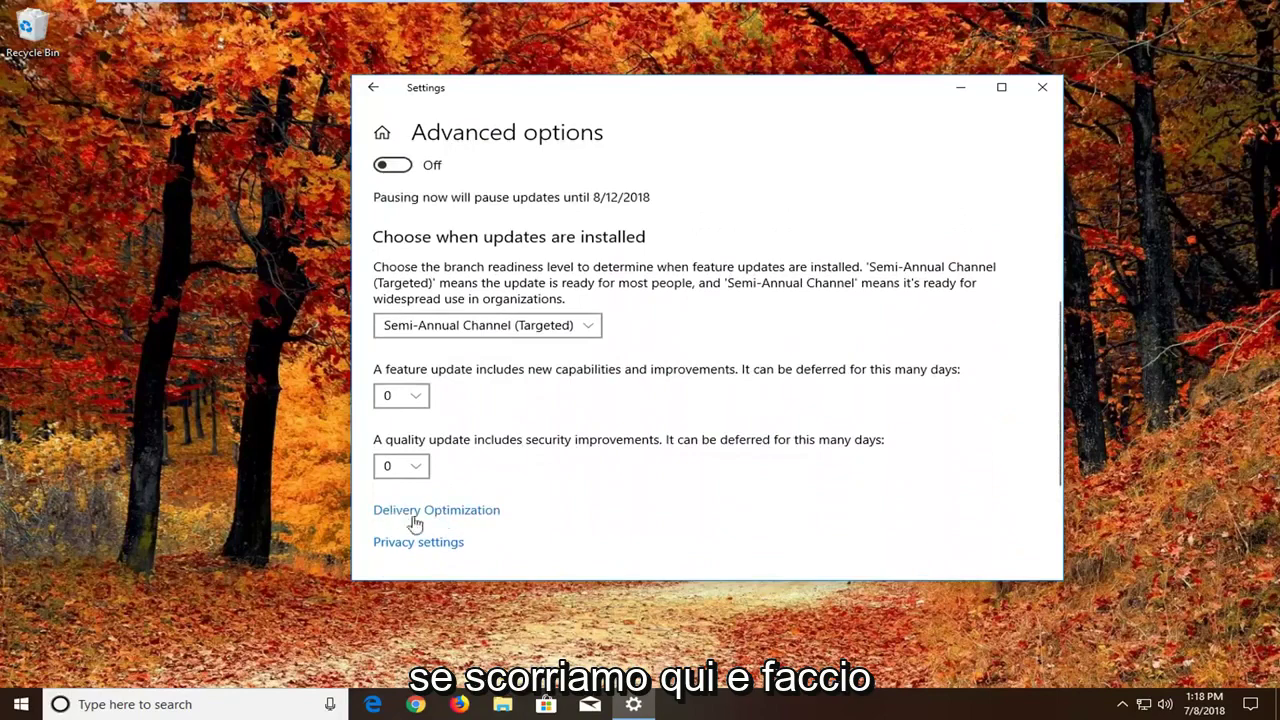
pyautogui.click(430, 511)
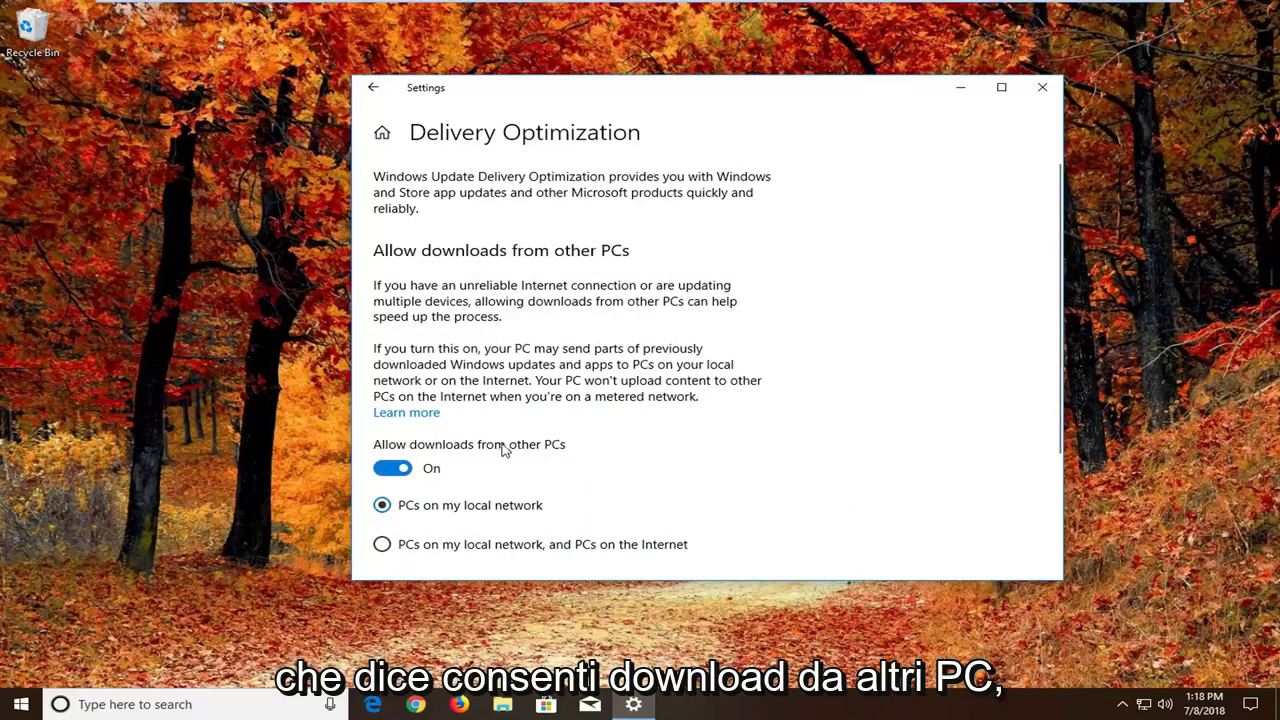
pyautogui.click(395, 470)
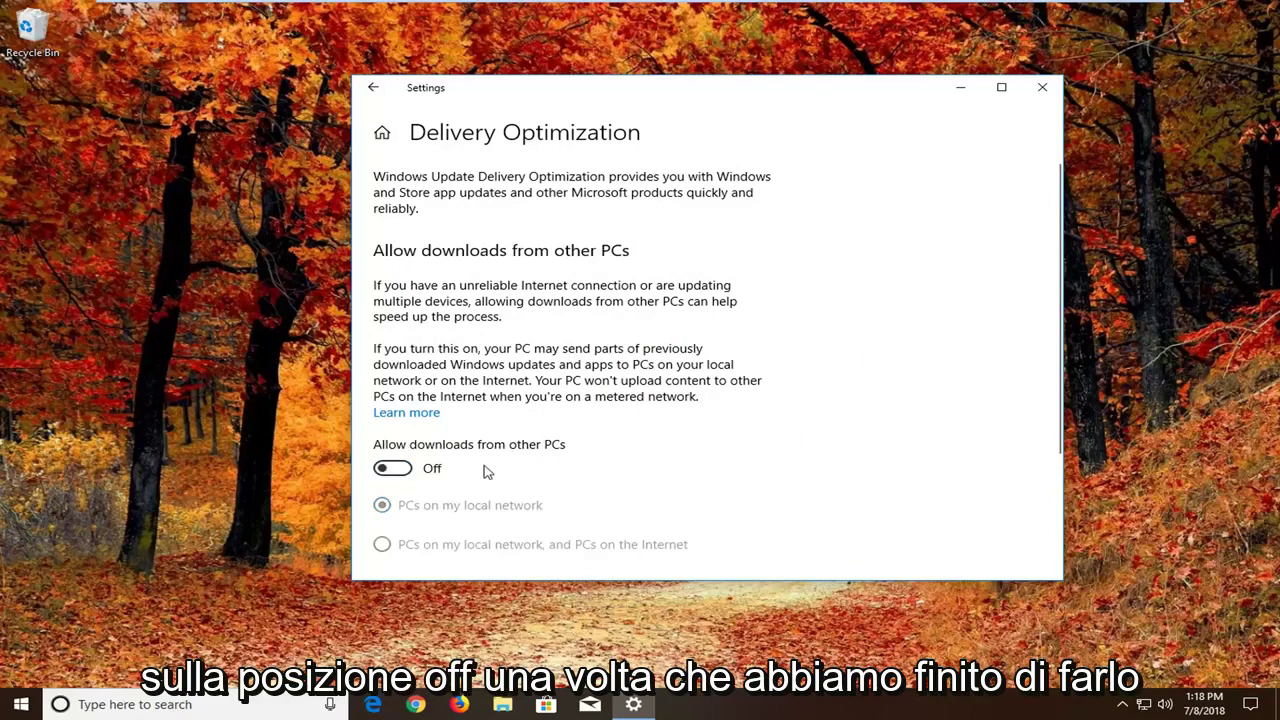
pyautogui.click(1042, 90)
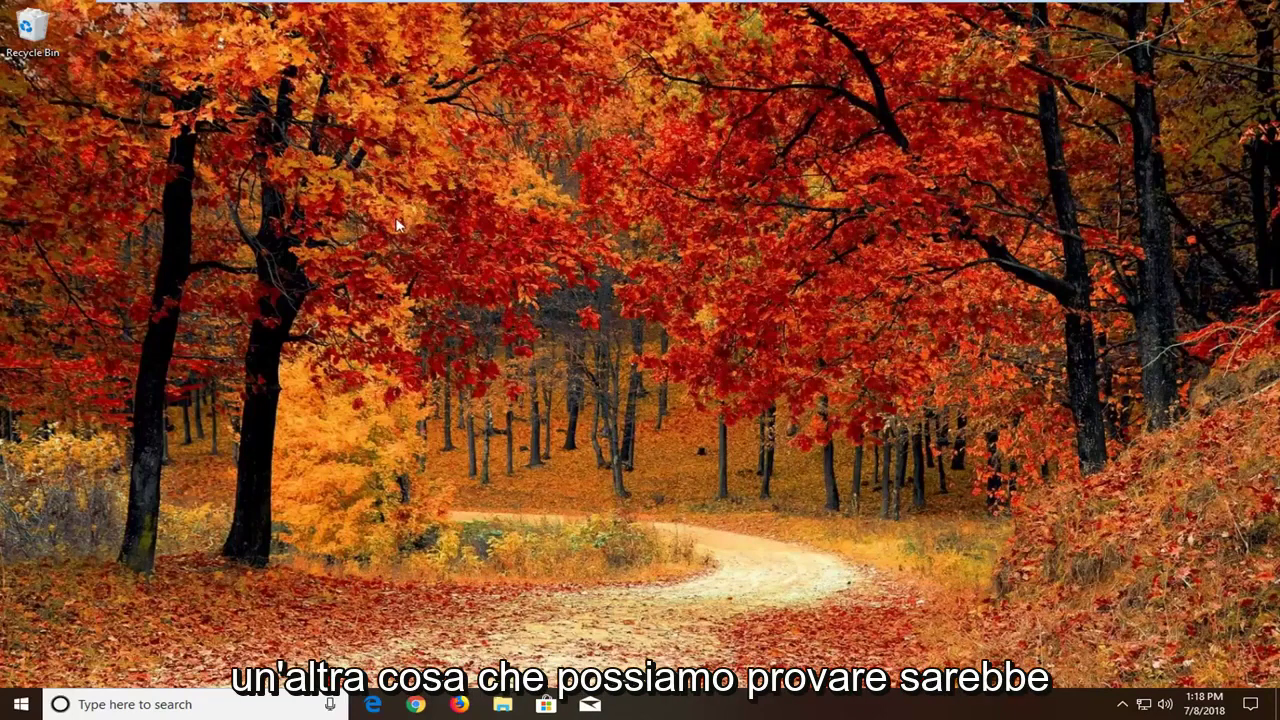
# Search the system for "troubleshoot" and open the Troubleshoot system settings.
pyautogui.click(22, 704)
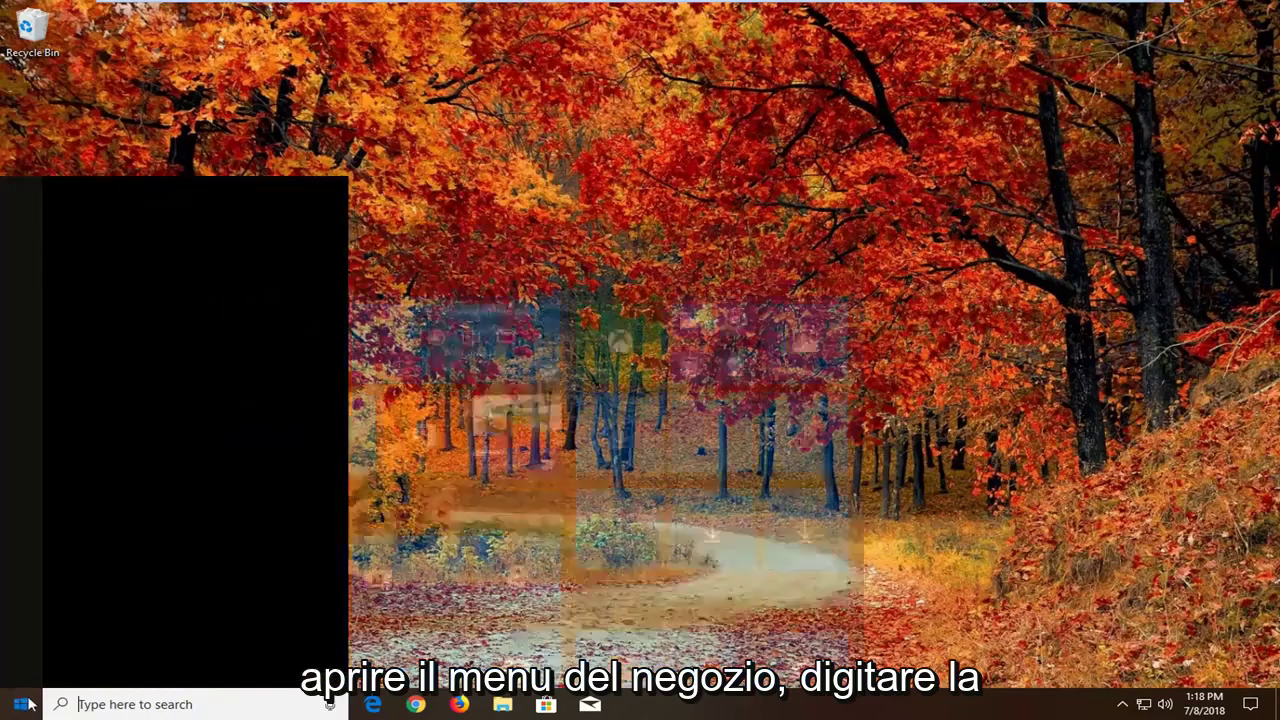
pyautogui.write('te')
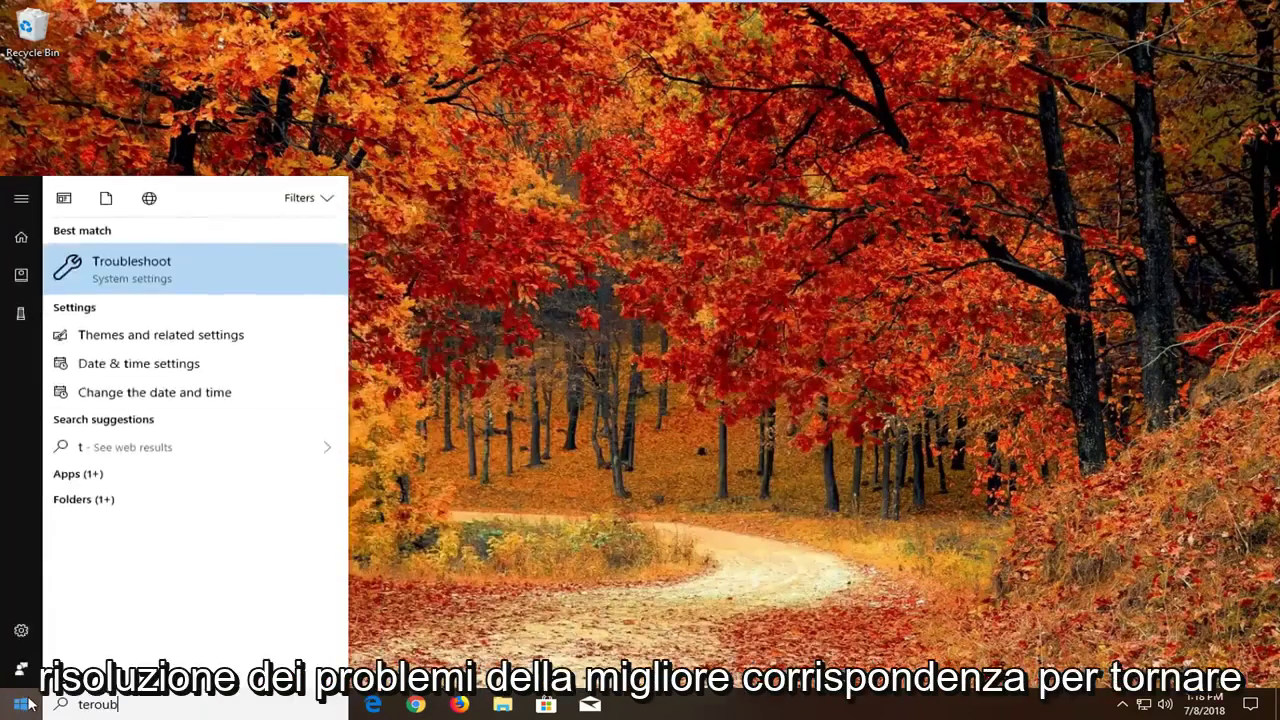
pyautogui.press('BackSpace')
pyautogui.write('roubleshoot')
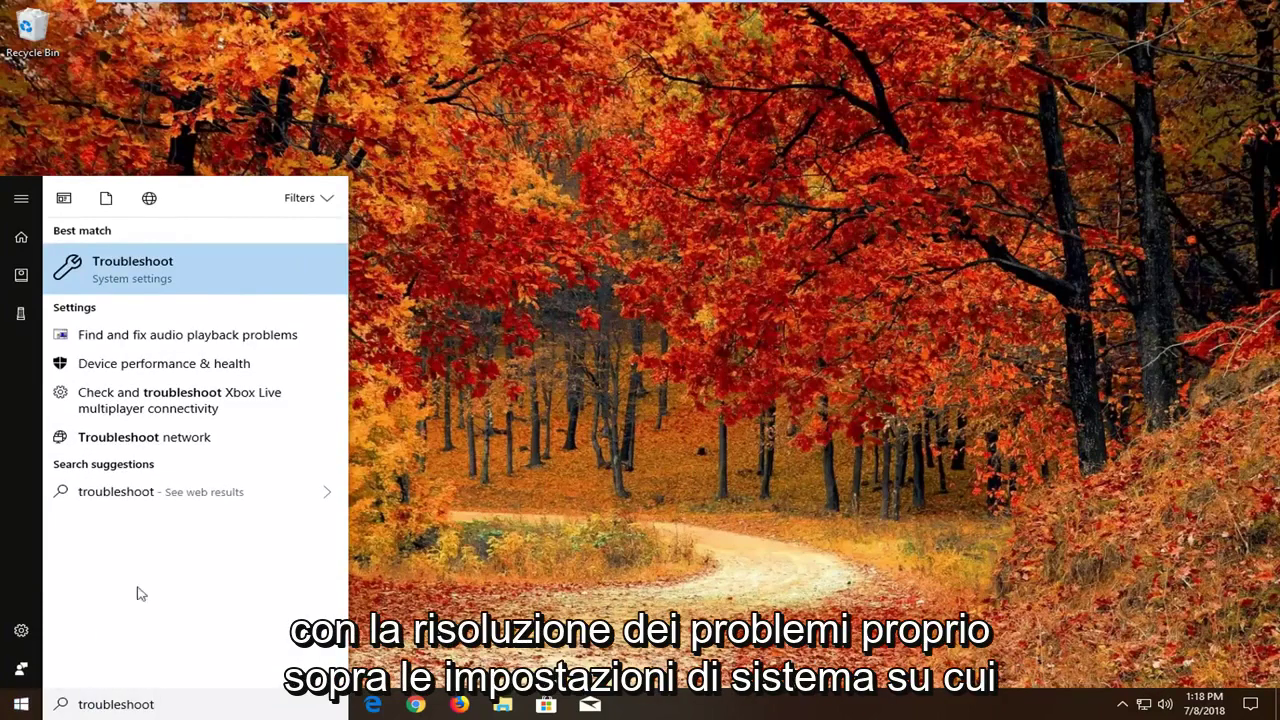
pyautogui.click(150, 265)
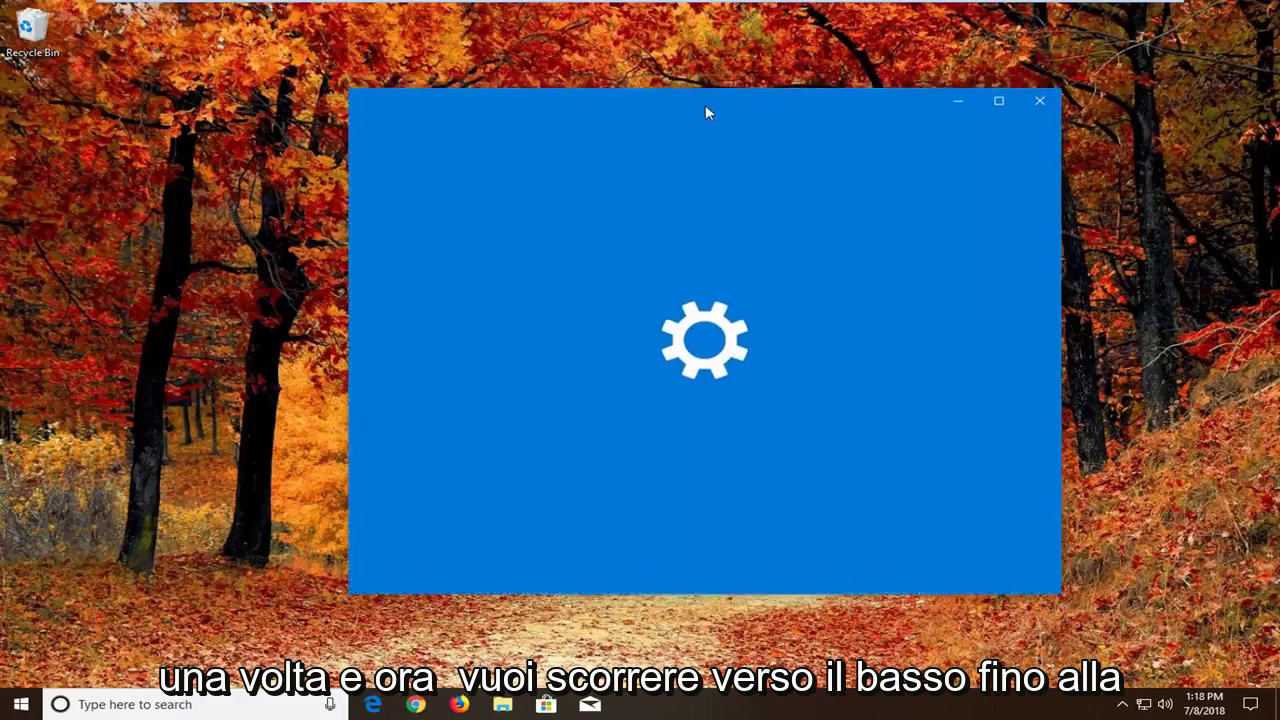
# Run the Windows Store Apps troubleshooter from the other problems that can be found and fixed.
pyautogui.scroll(-3, 851, 340)
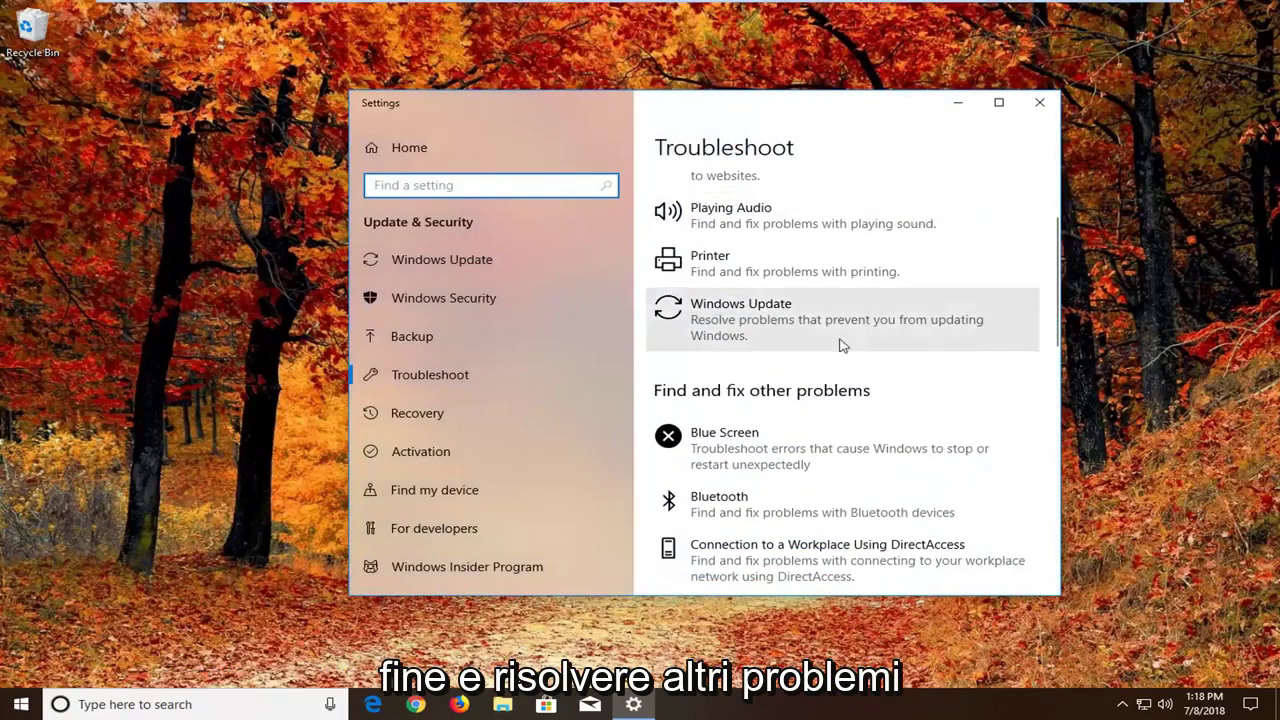
pyautogui.scroll(-9, 840, 346)
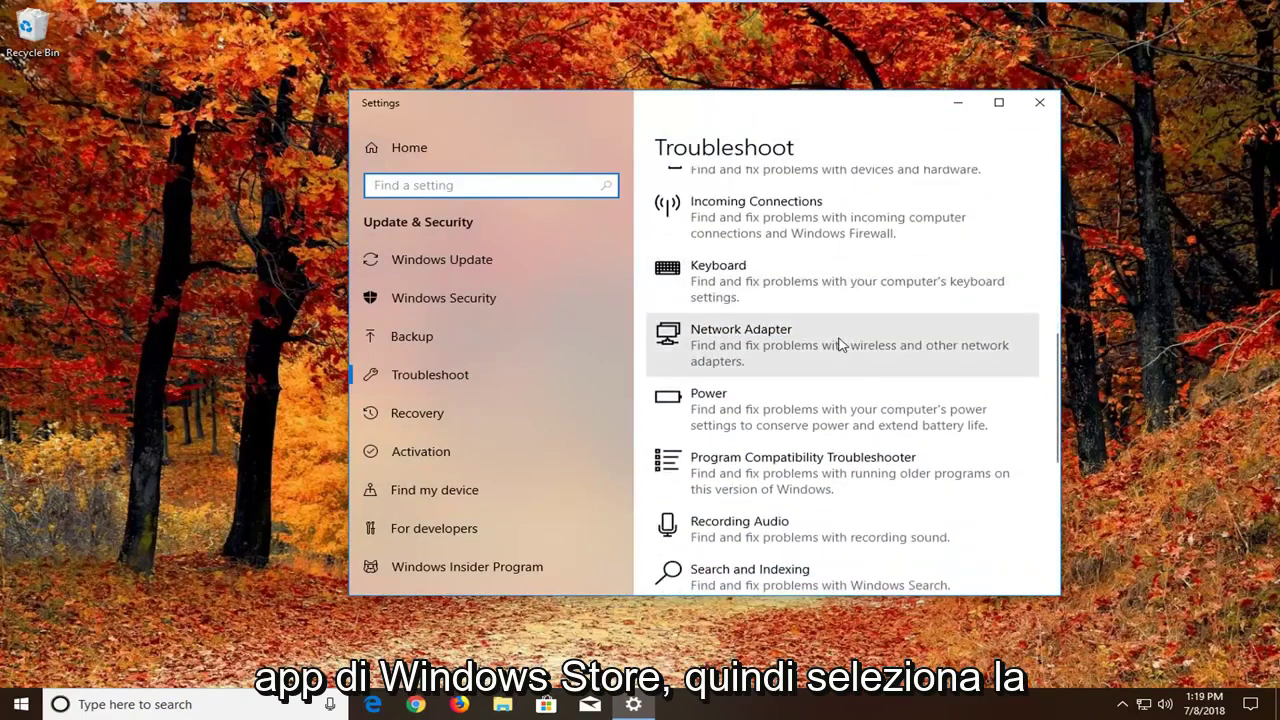
pyautogui.scroll(-10, 837, 342)
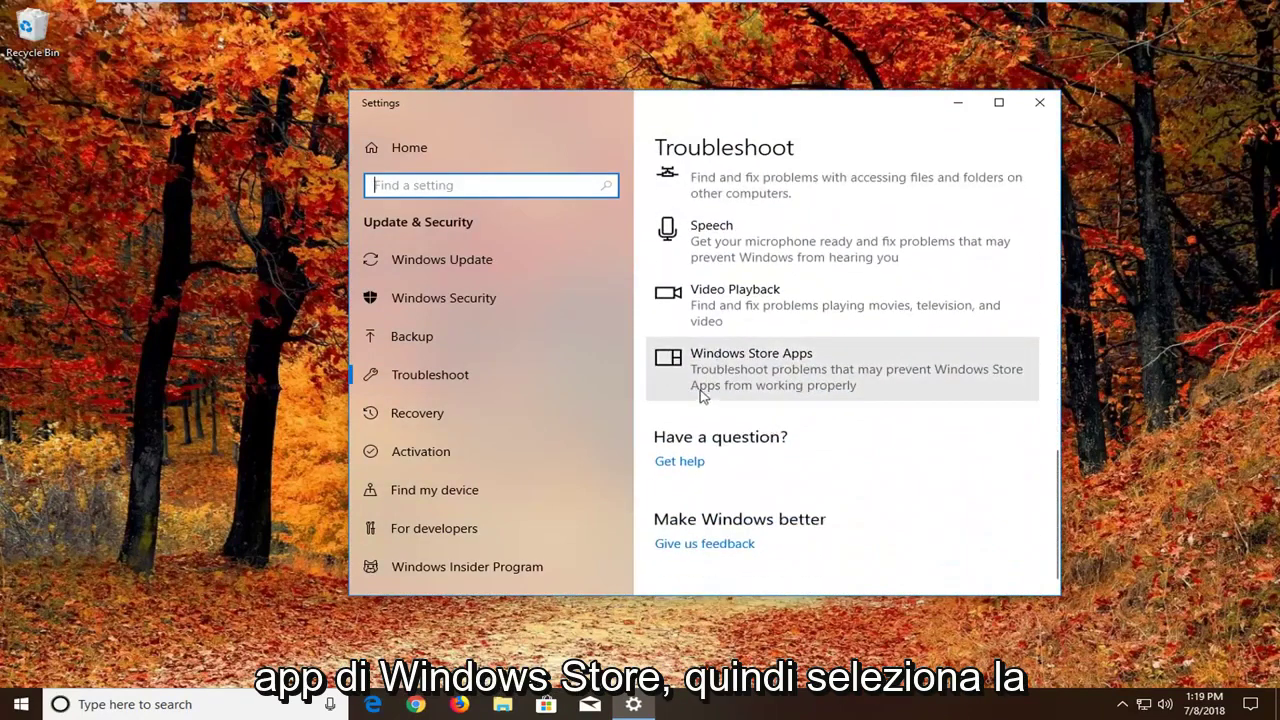
pyautogui.click(765, 372)
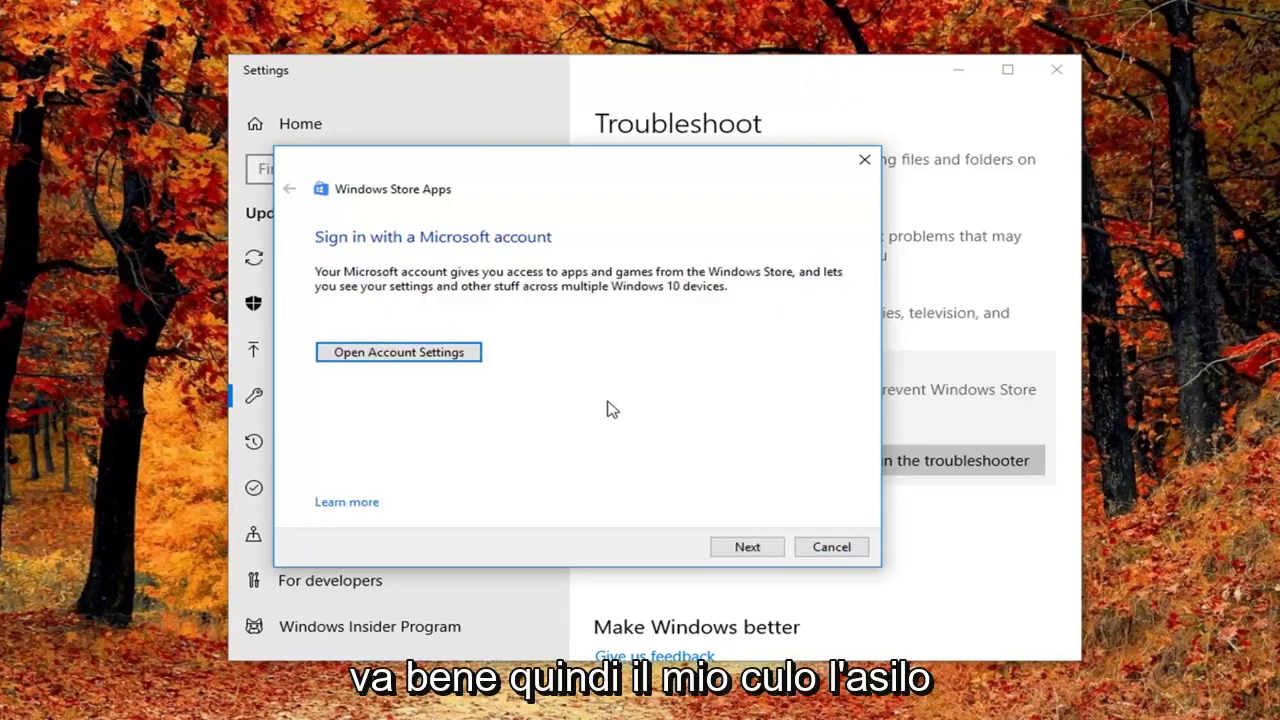
# Skip the Microsoft account sign-in and app reset suggestions, then close the troubleshooter and Settings.
pyautogui.click(729, 551)
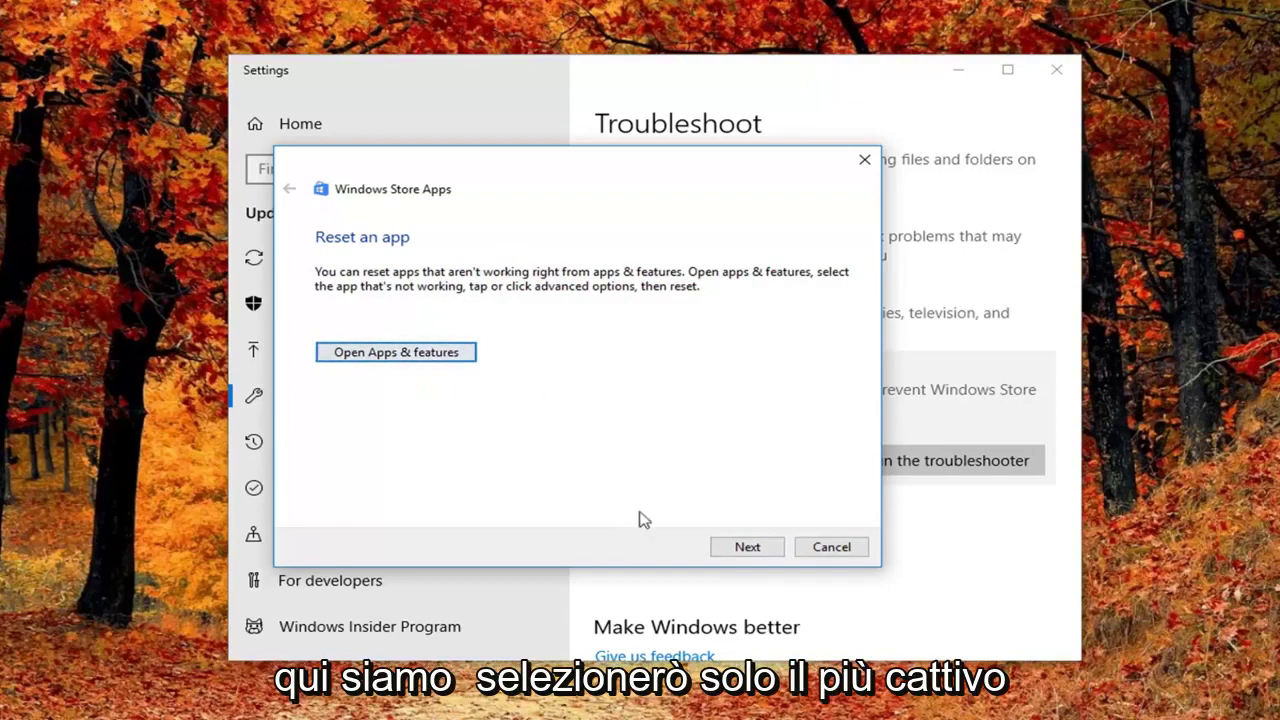
pyautogui.click(748, 547)
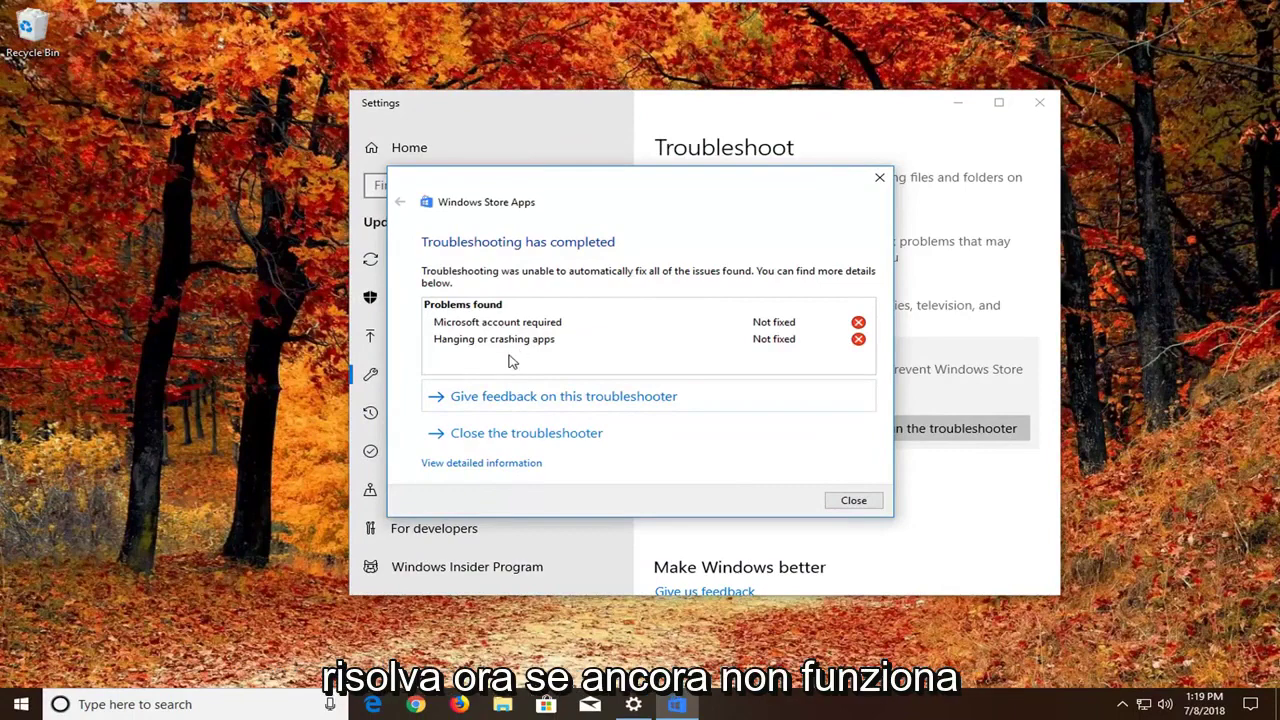
pyautogui.click(868, 502)
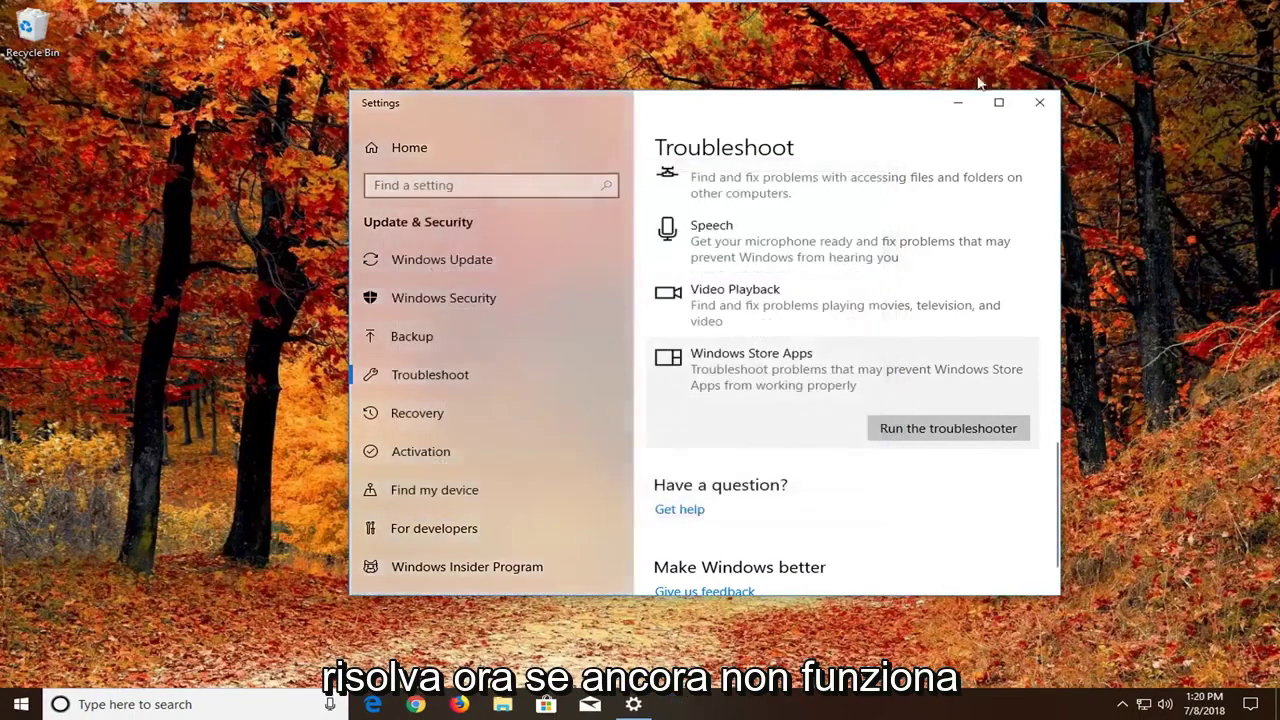
pyautogui.click(1040, 102)
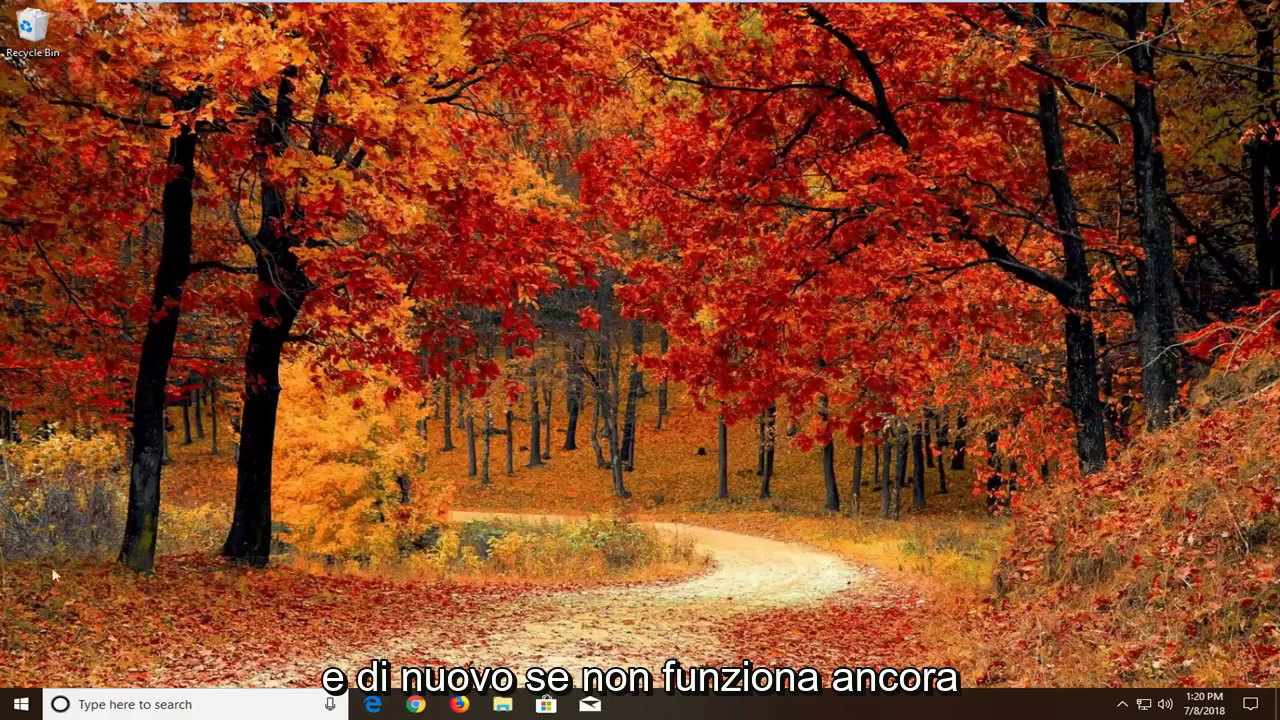
# Search the system for "component services" and open the Component Services desktop app.
pyautogui.click(18, 705)
pyautogui.write('c')
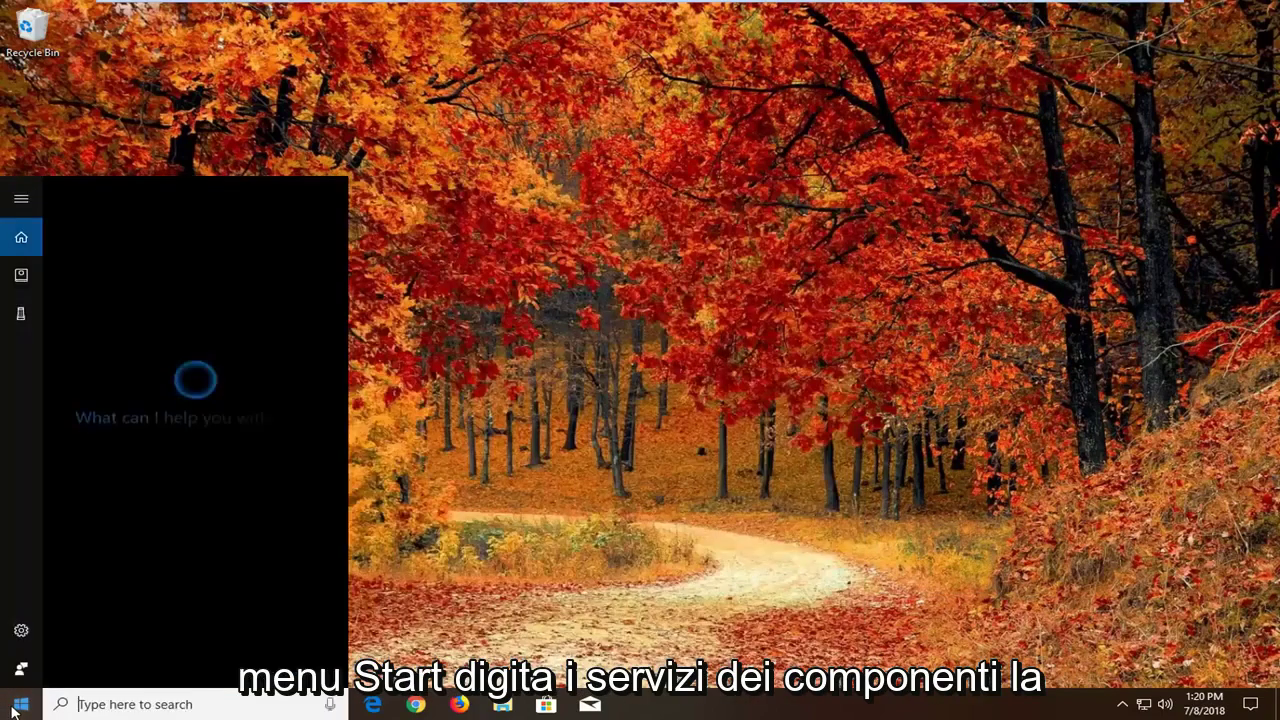
pyautogui.write('omponent services')
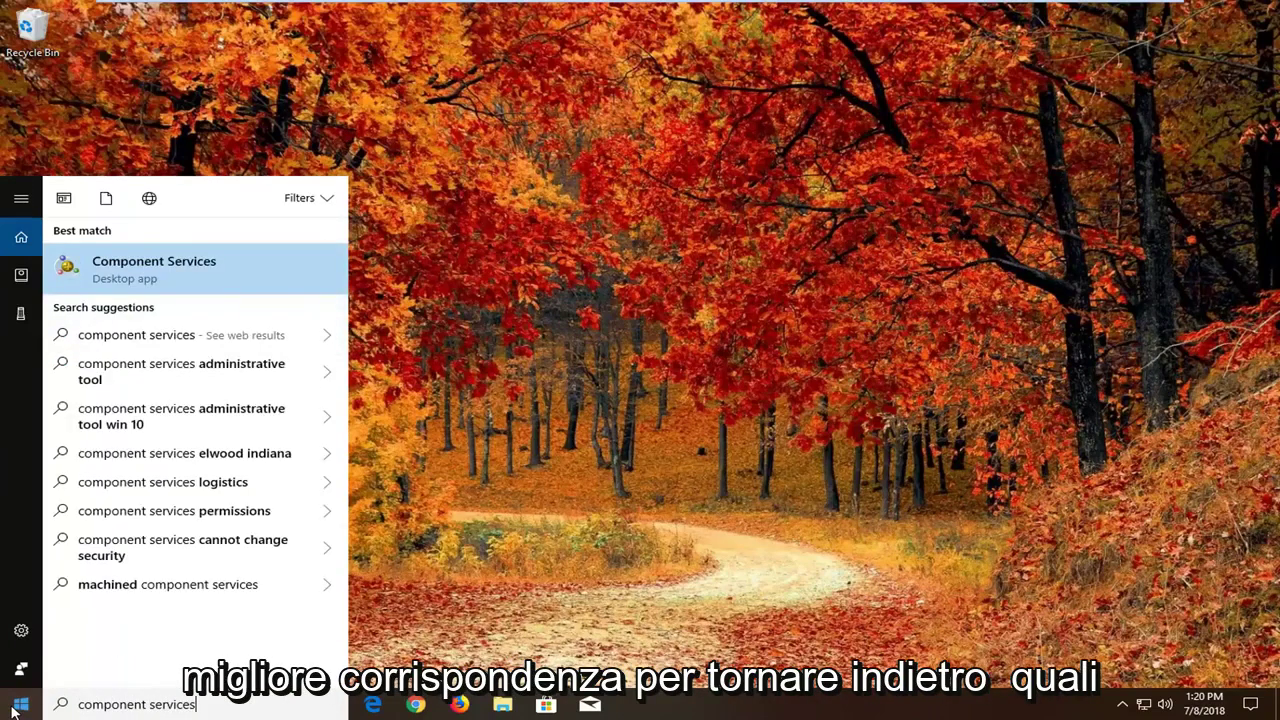
pyautogui.click(117, 275)
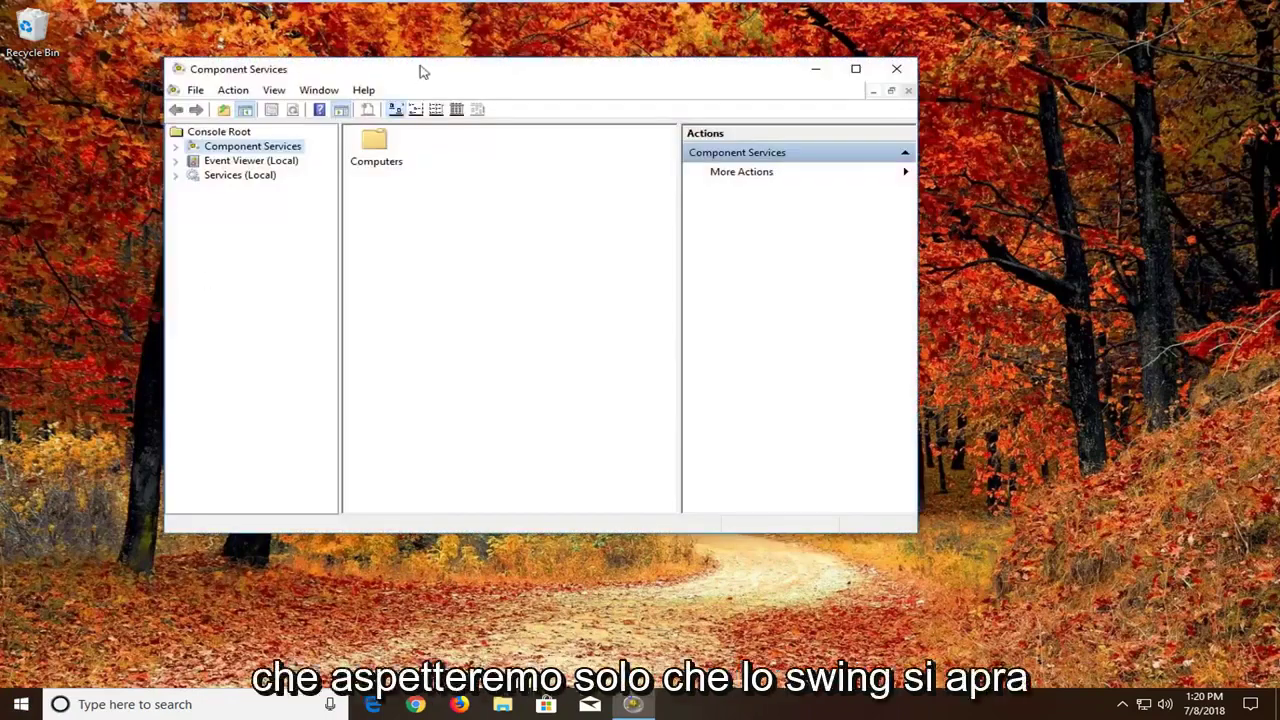
# Expand Component Services to its Computers folder and open the properties of My Computer.
pyautogui.moveTo(420, 69); pyautogui.dragTo(545, 110)
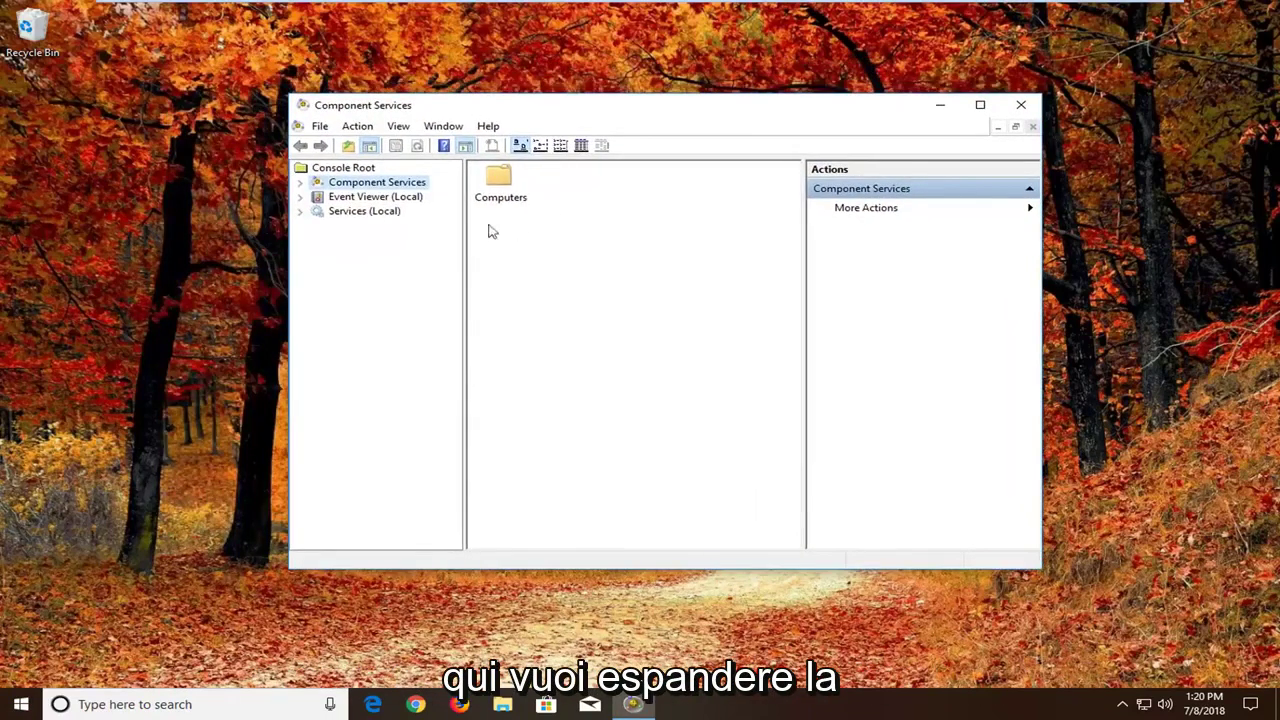
pyautogui.doubleClick(357, 186)
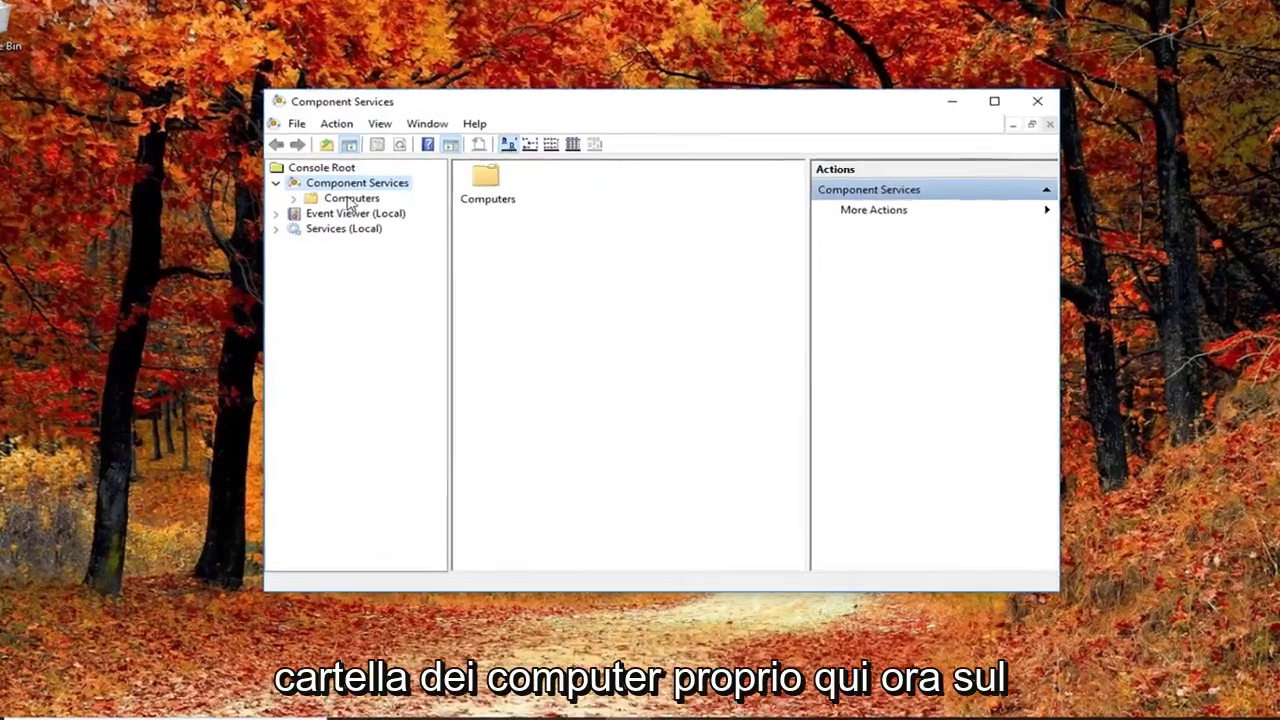
pyautogui.click(370, 198)
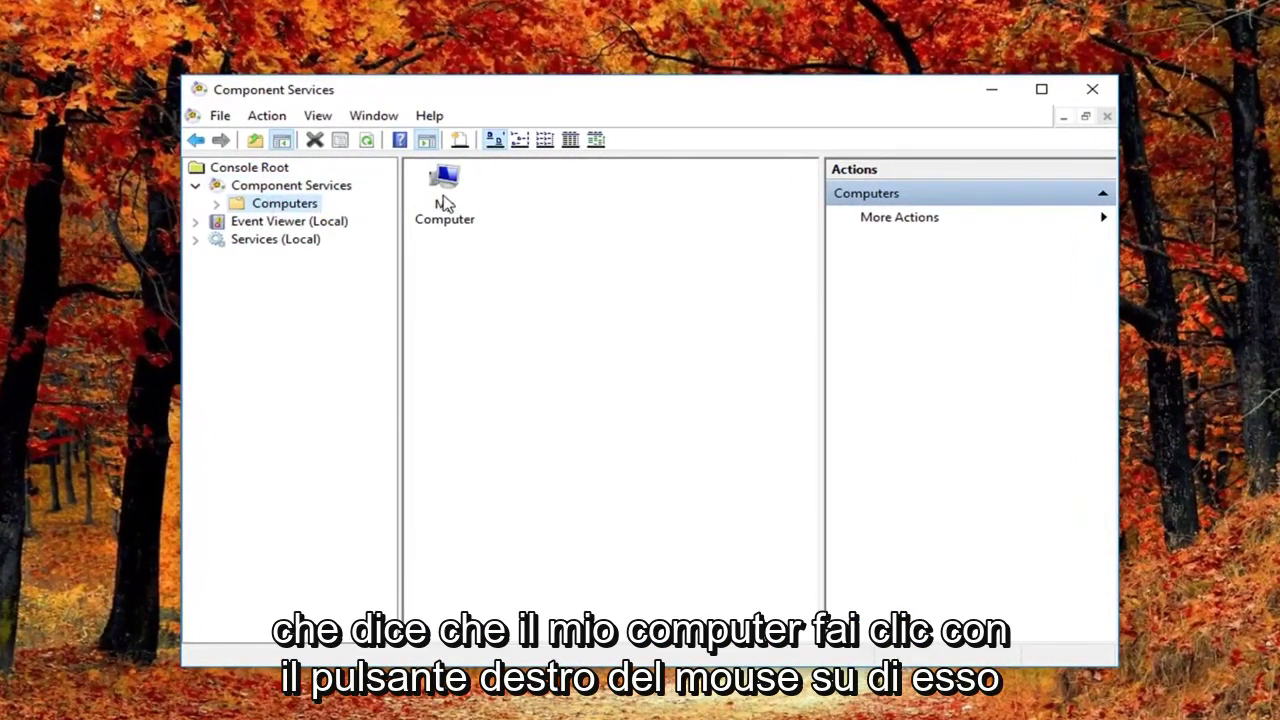
pyautogui.rightClick(445, 203)
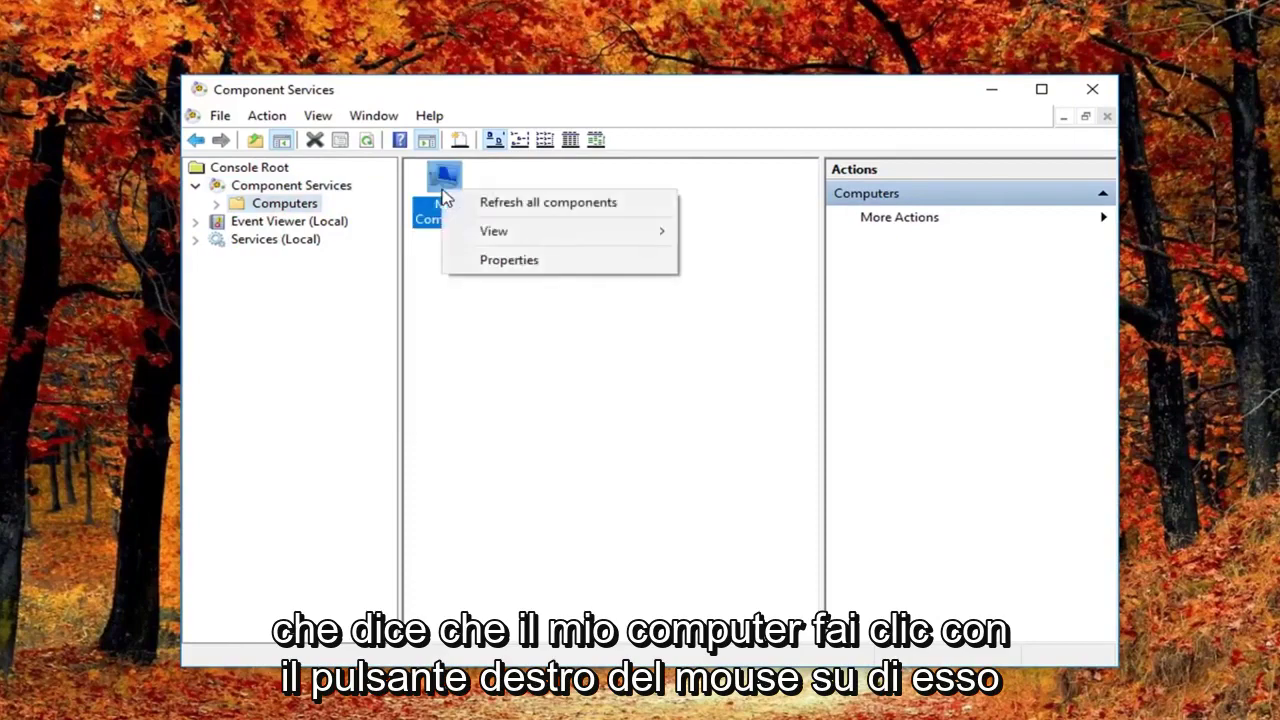
pyautogui.click(483, 262)
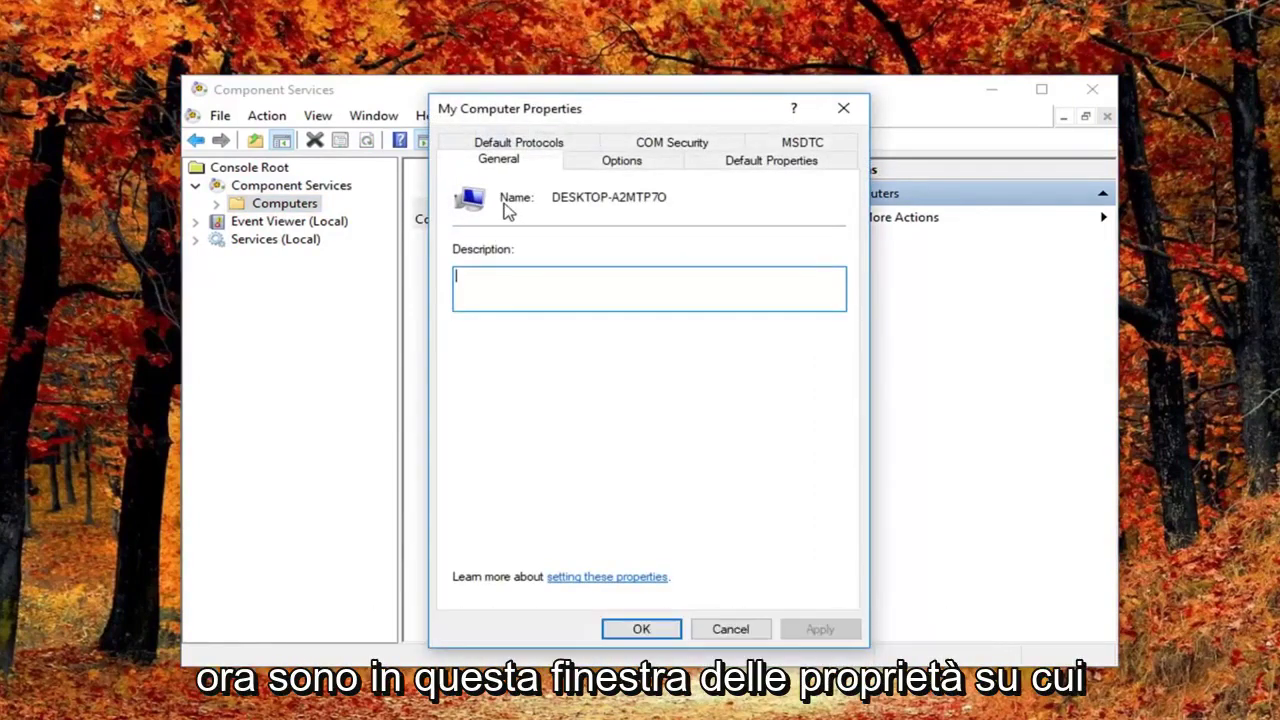
# Disable Distributed COM on this computer in the default properties, apply the machine-wide DCOM change, and close the properties.
pyautogui.click(757, 170)
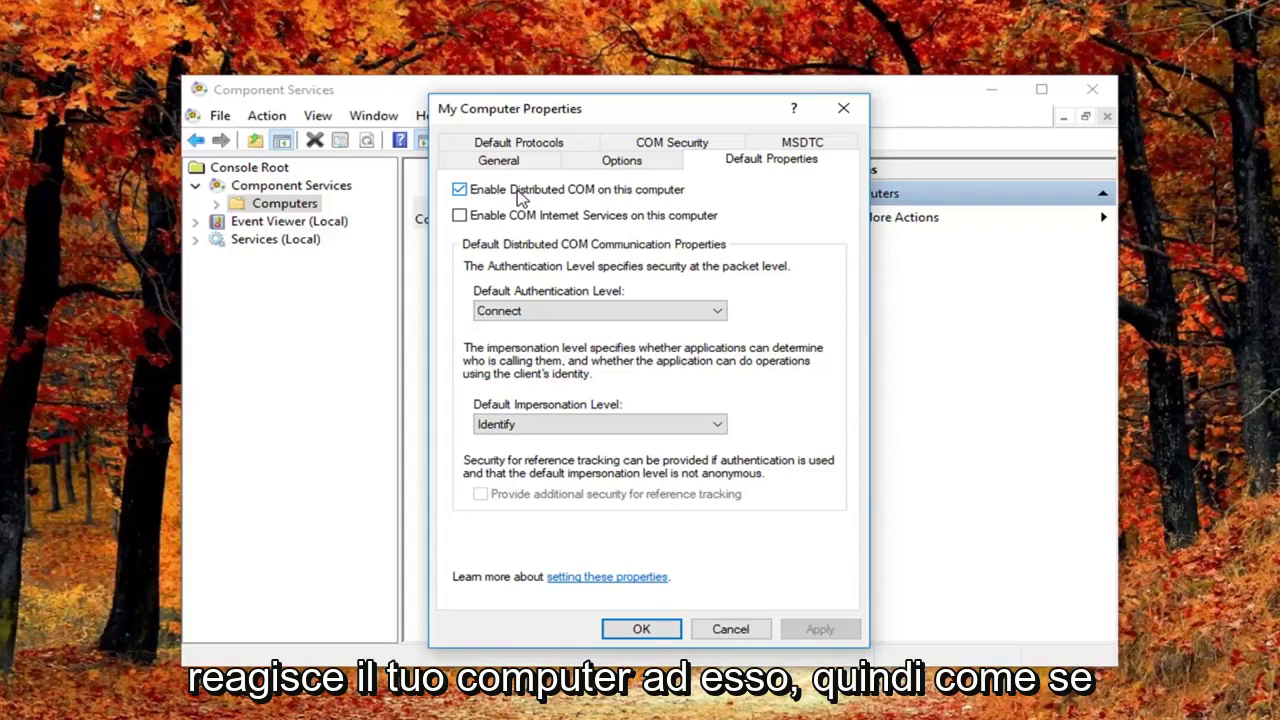
pyautogui.click(517, 193)
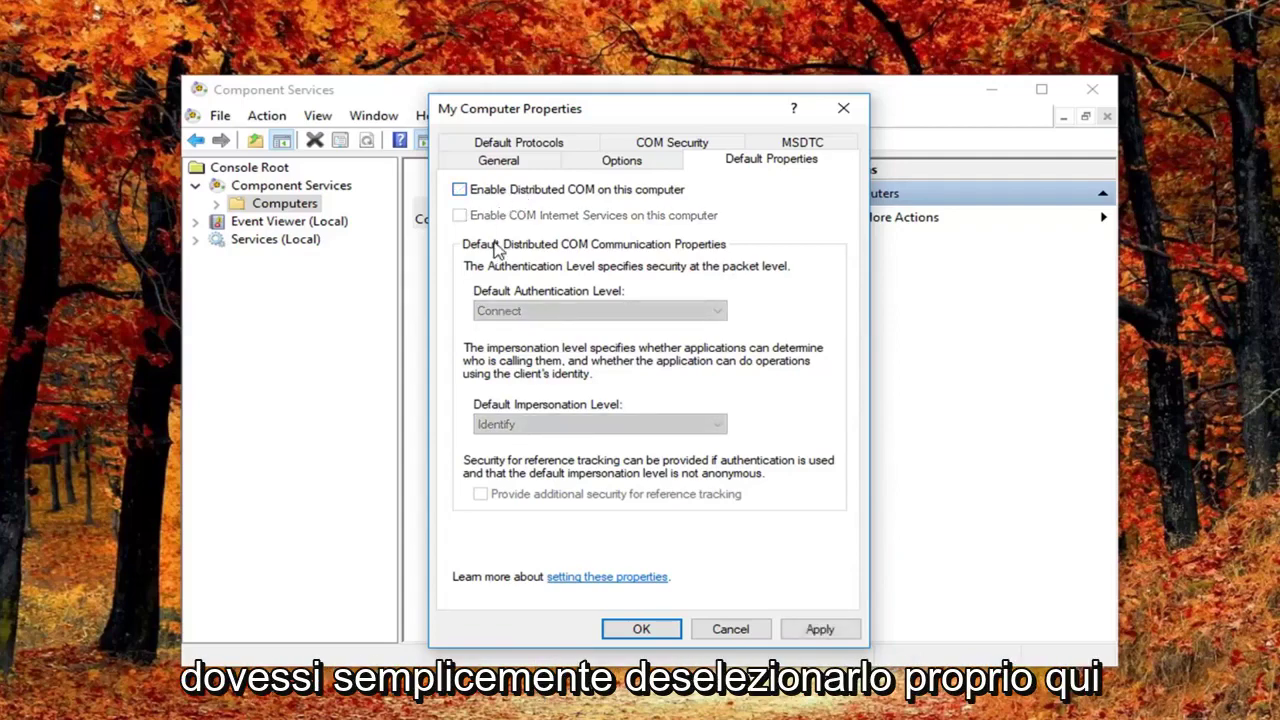
pyautogui.click(819, 638)
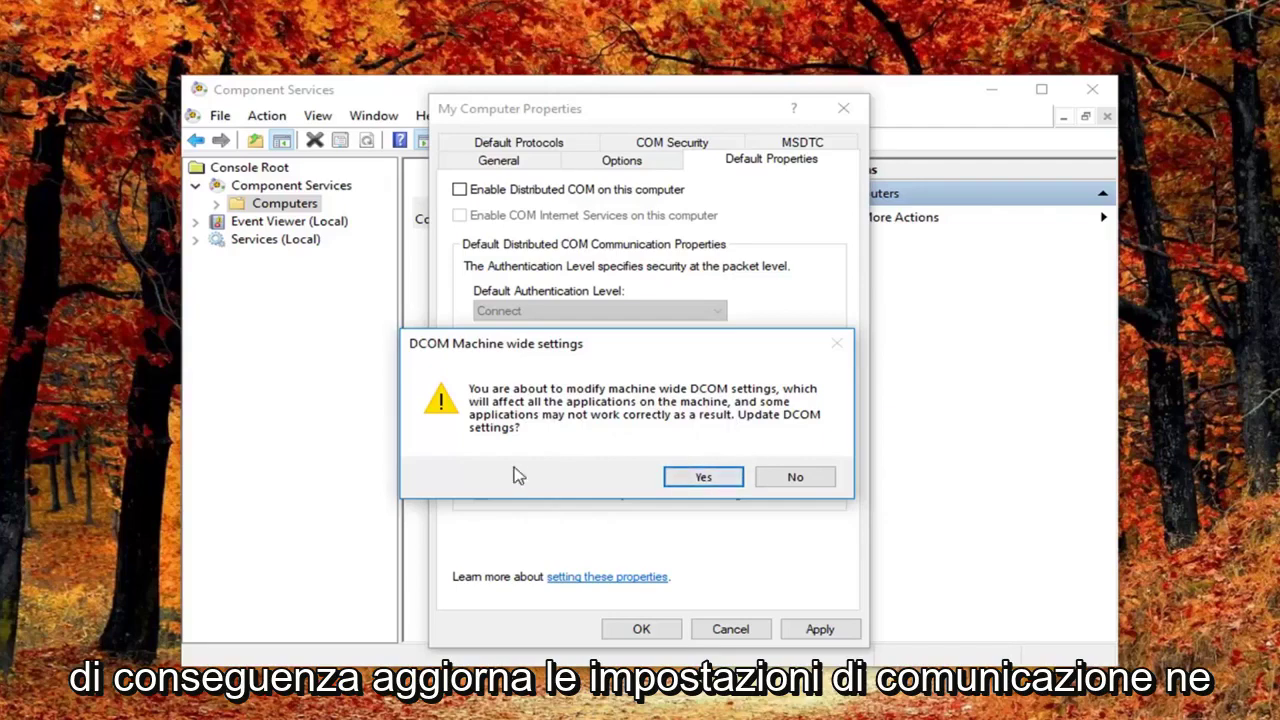
pyautogui.click(690, 482)
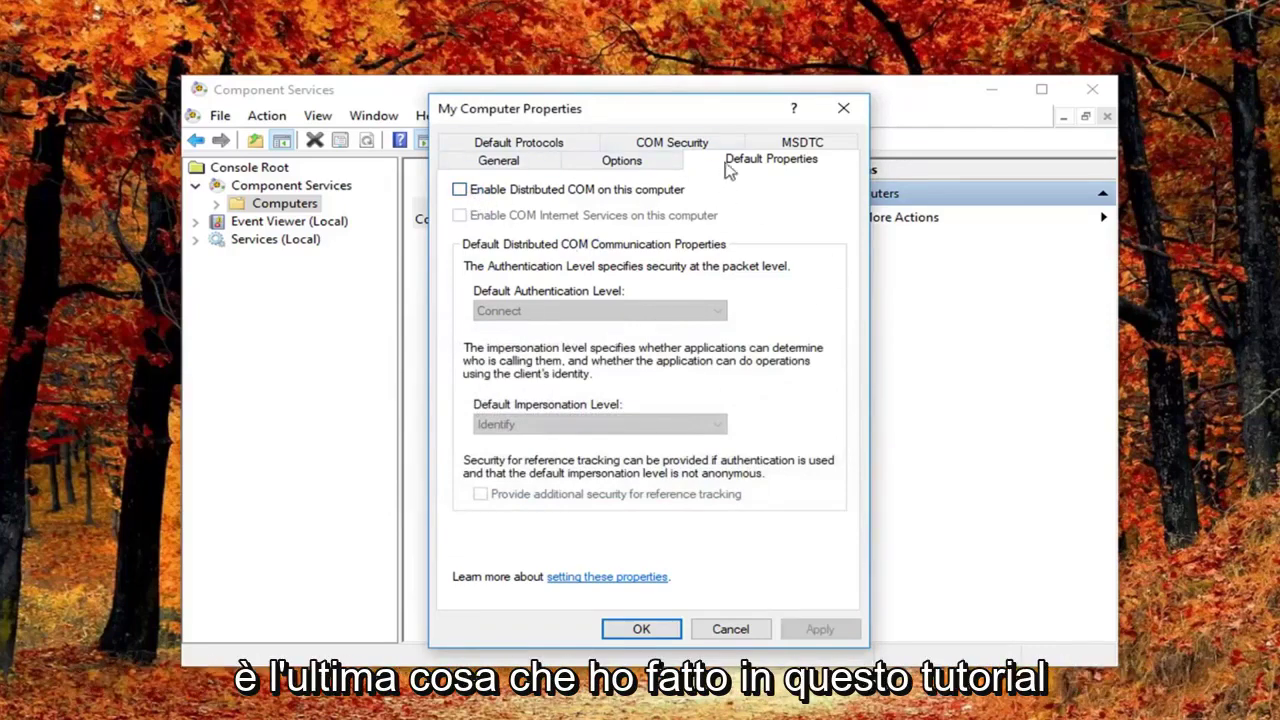
pyautogui.click(843, 118)
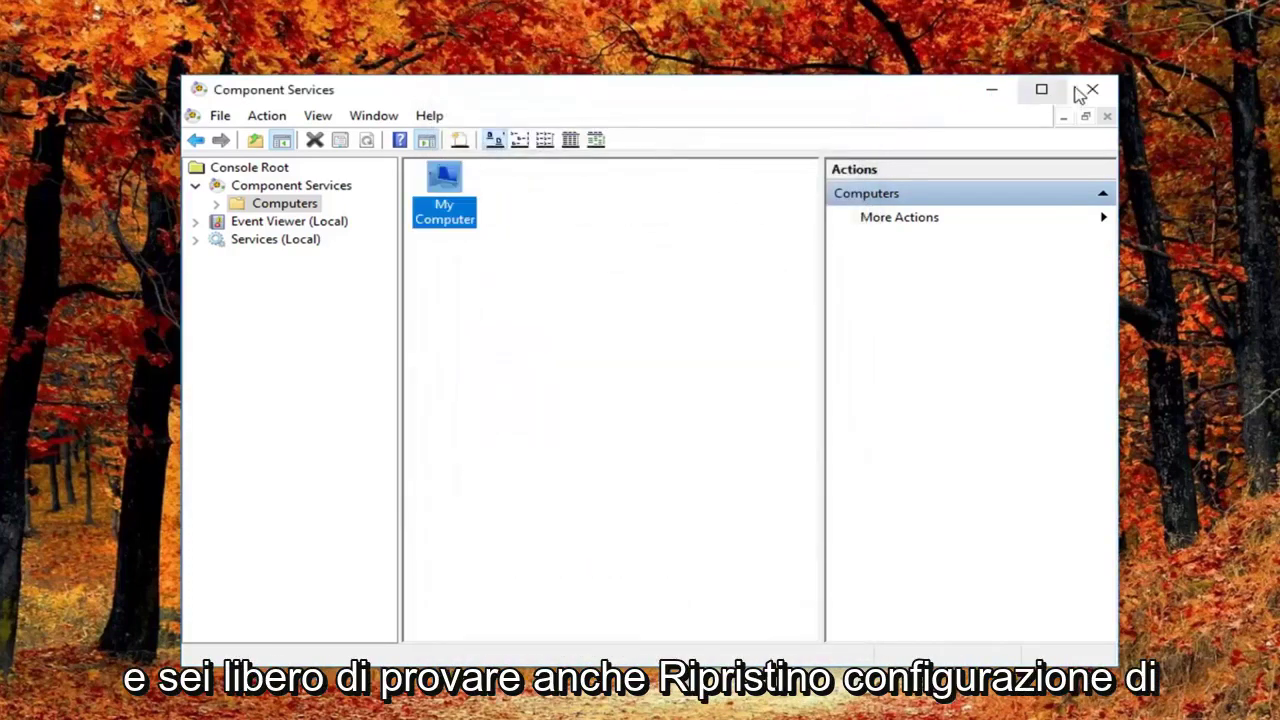